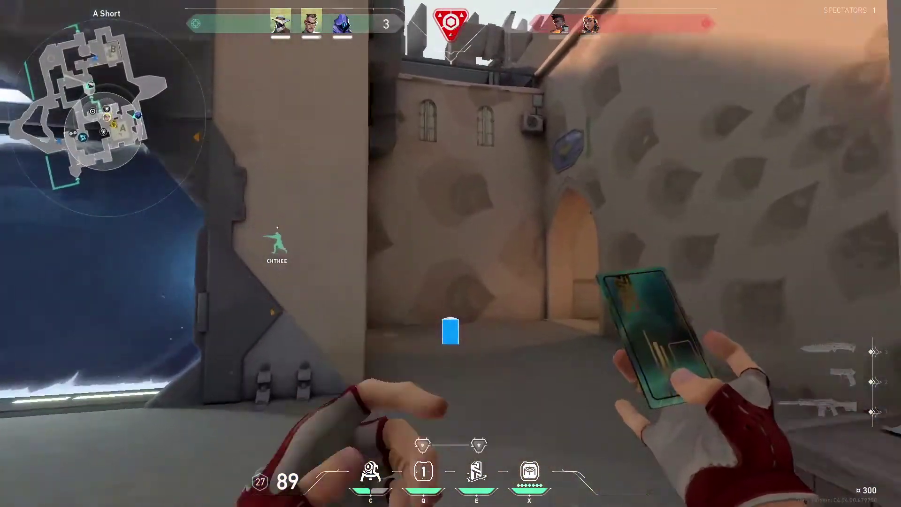
With the Phantom rifle, push through A Lamps into the alley and shoot the enemy there.
{"action": "left_click", "coordinate": [451, 253]}
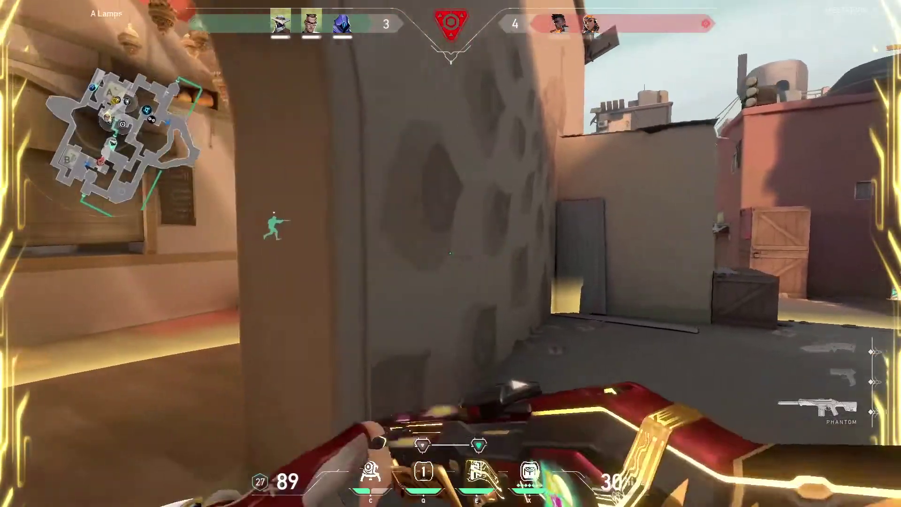
{"action": "key", "text": "w"}
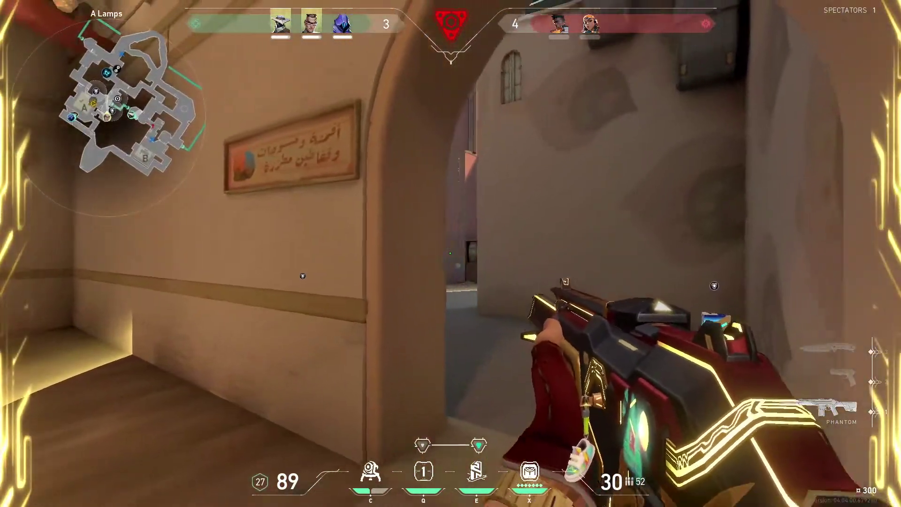
{"action": "key", "text": "w"}
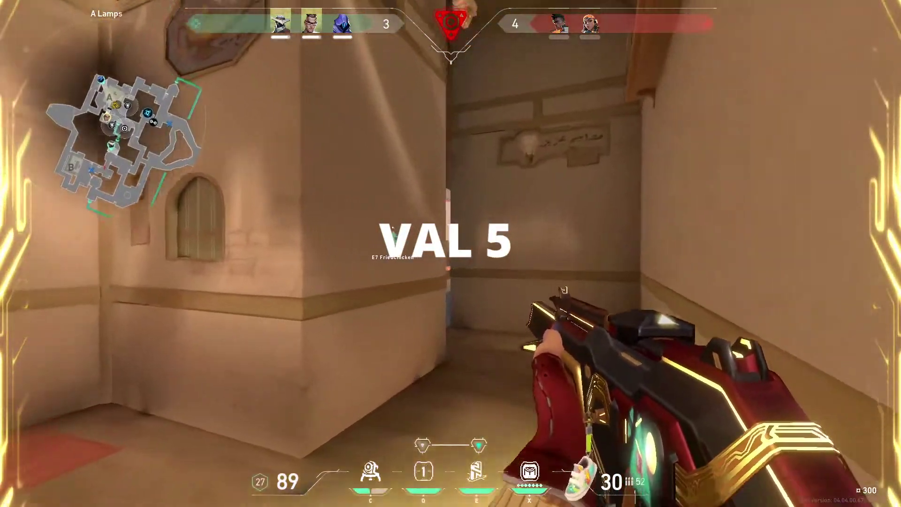
{"action": "key", "text": "w"}
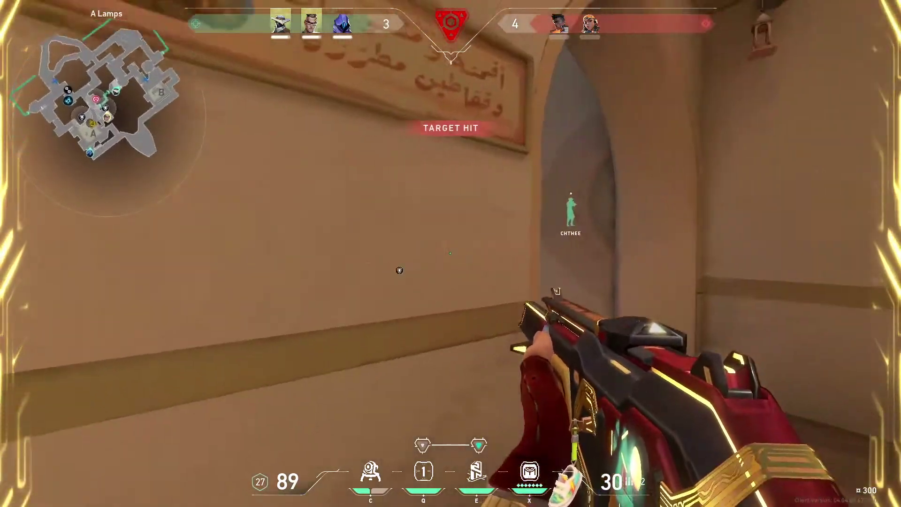
{"action": "key", "text": "w"}
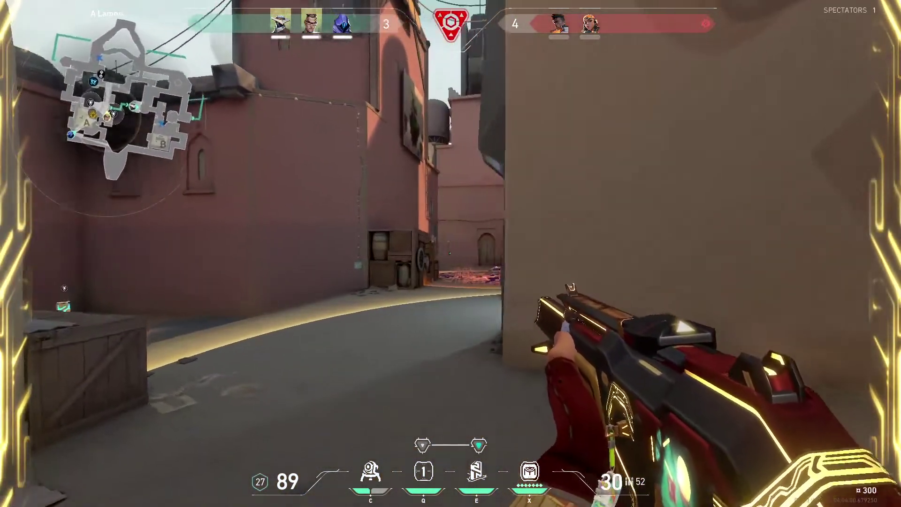
{"action": "key", "text": "w"}
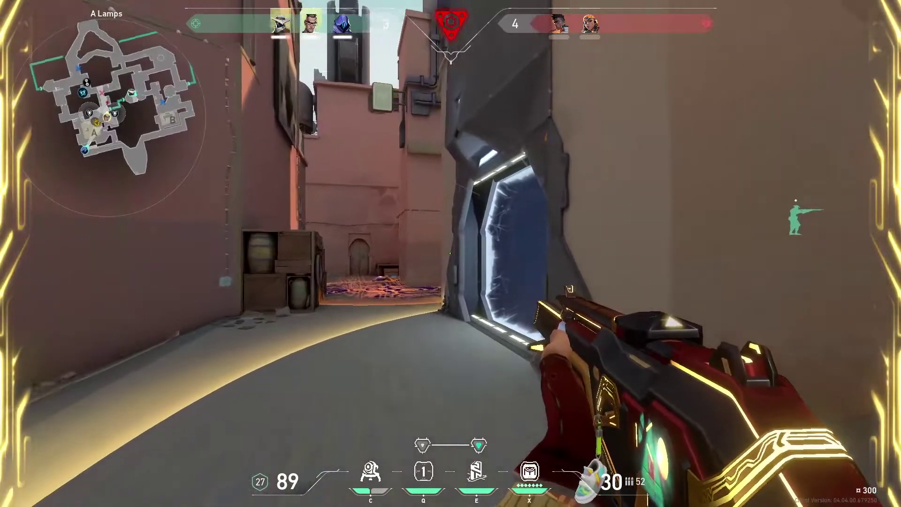
{"action": "left_click", "coordinate": [450, 254]}
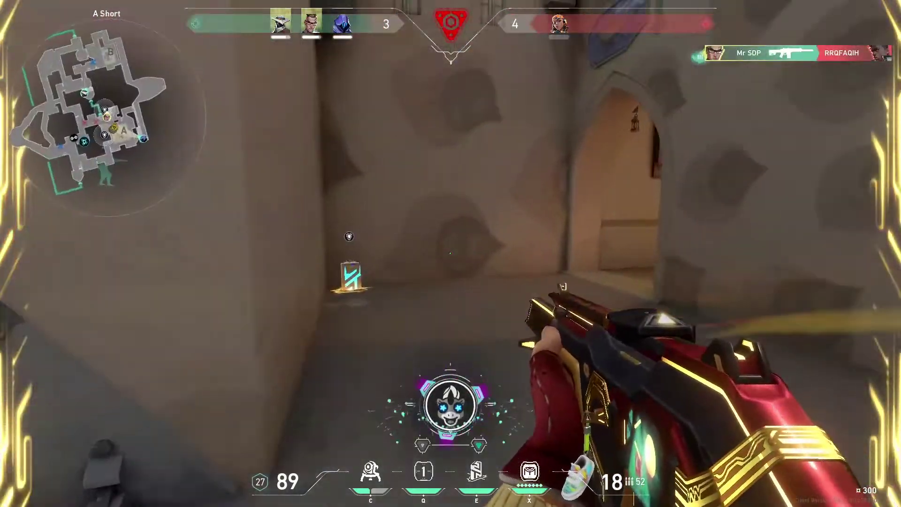
{"action": "key", "text": "w"}
Reload the rifle and move through the archway and around the corner toward A site.
{"action": "key", "text": "y"}
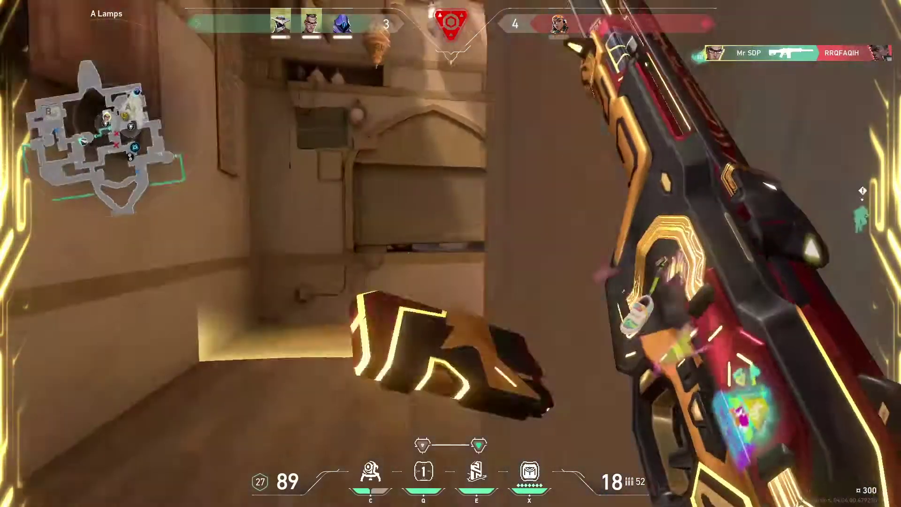
{"action": "key", "text": "r"}
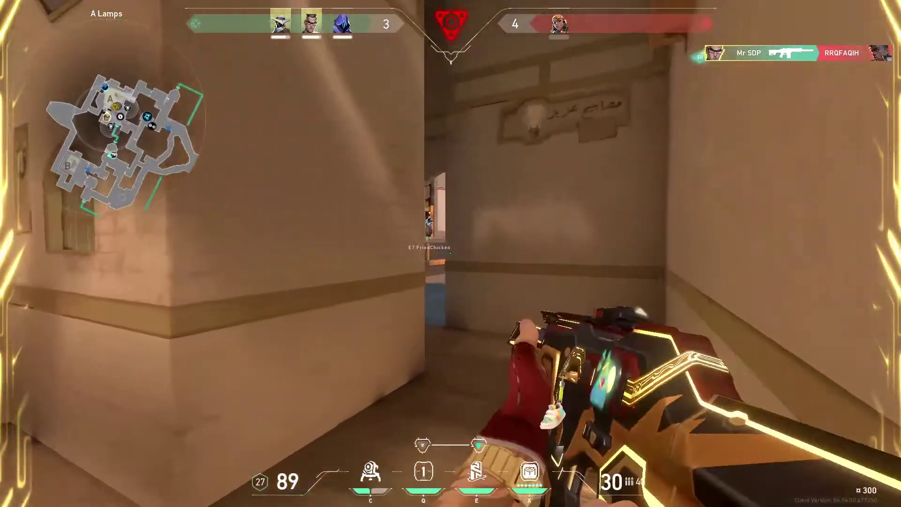
{"action": "key", "text": "w"}
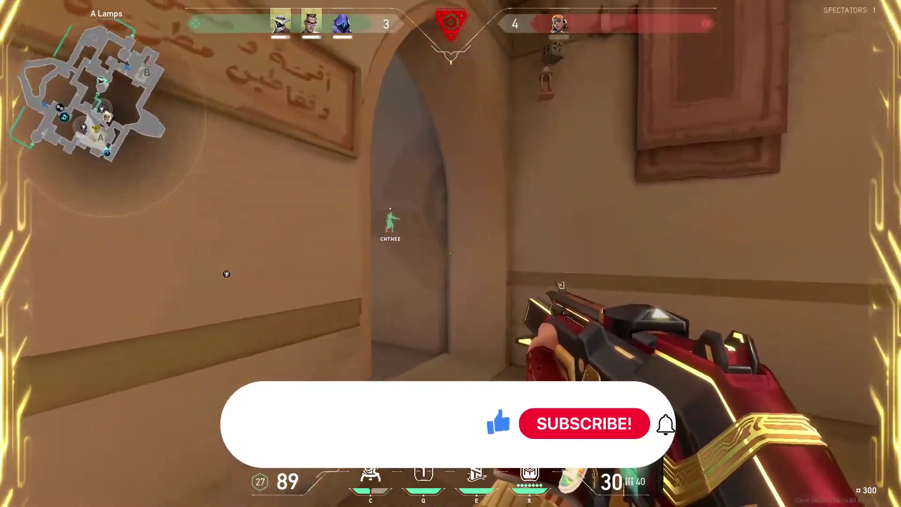
{"action": "key", "text": "w"}
{"action": "key", "text": "3"}
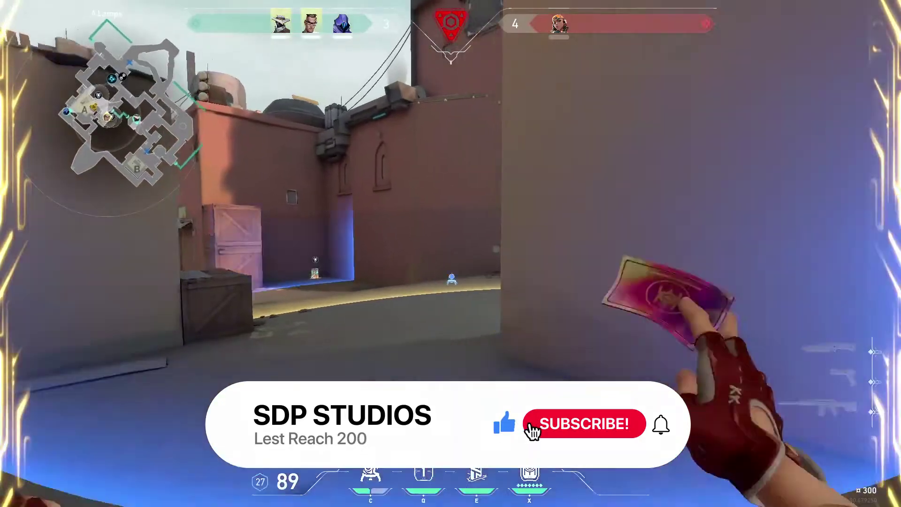
{"action": "key", "text": "1"}
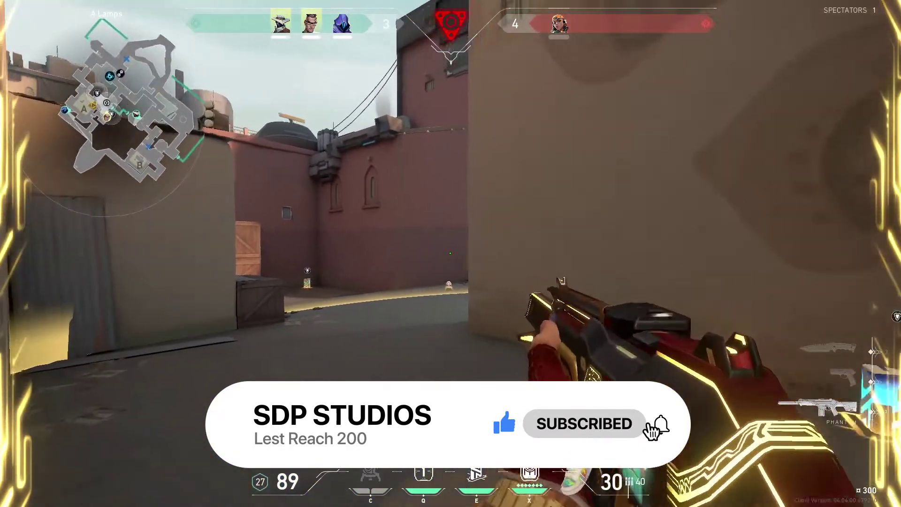
{"action": "key", "text": "d"}
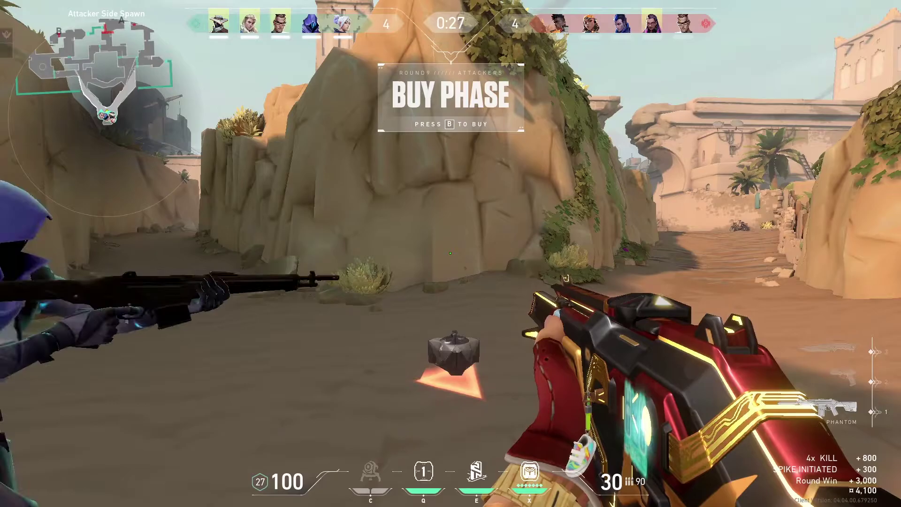
Buy a full Trademark charge and one Headhunter charge in the buy menu.
{"action": "key", "text": "b"}
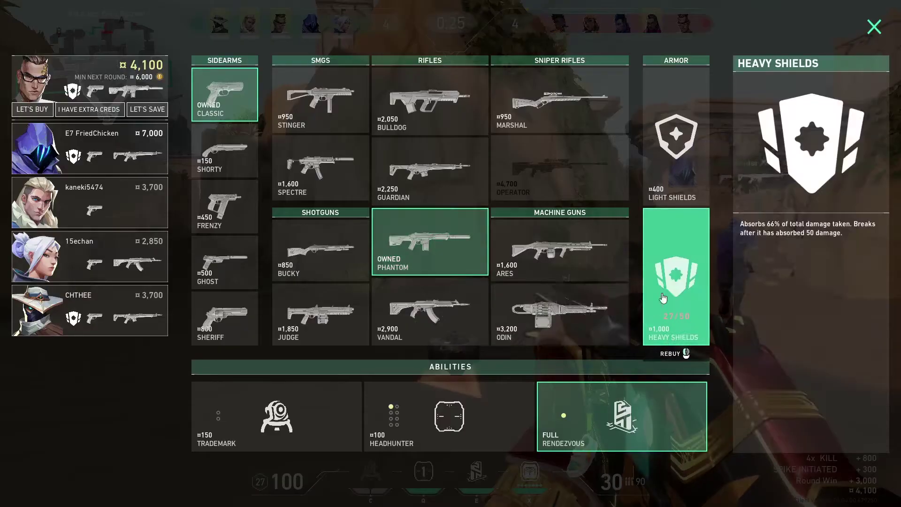
{"action": "left_click", "coordinate": [238, 409]}
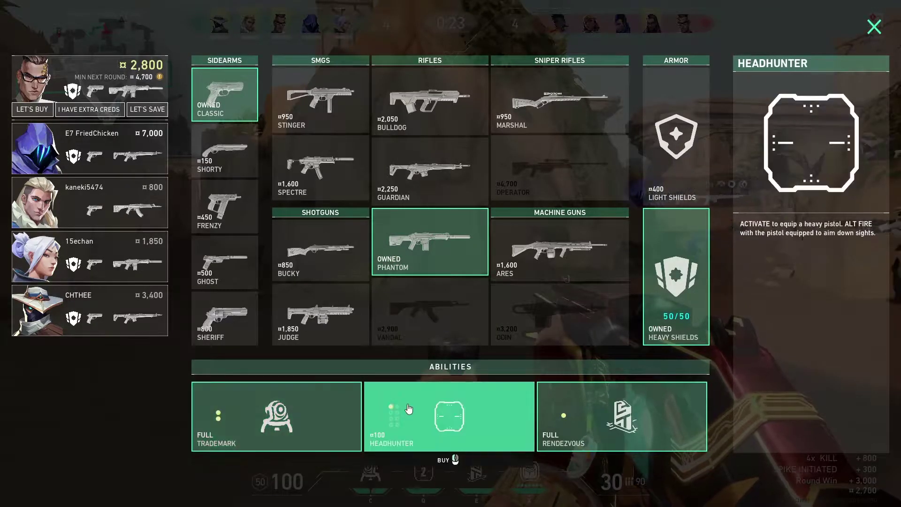
{"action": "left_click", "coordinate": [422, 413]}
{"action": "key", "text": "b"}
Pick up the spike and follow teammates up the stairs into the alley.
{"action": "key", "text": "w"}
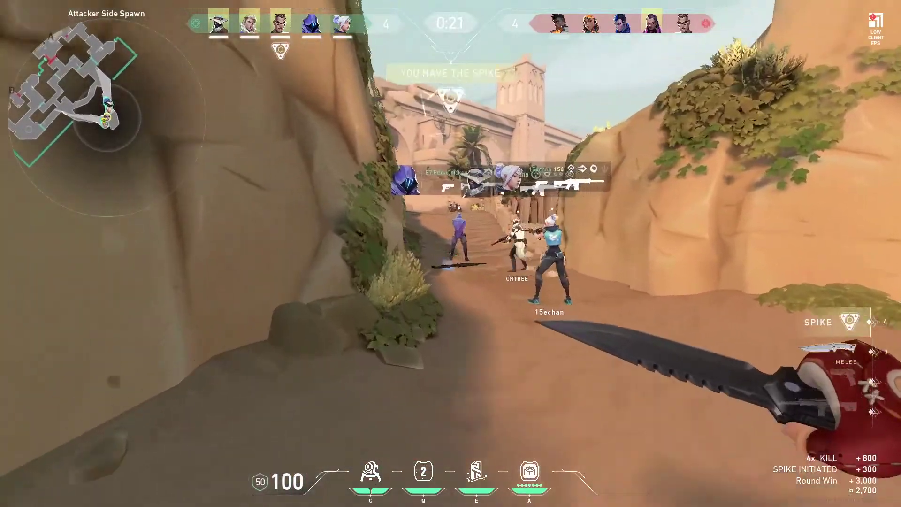
{"action": "key", "text": "w"}
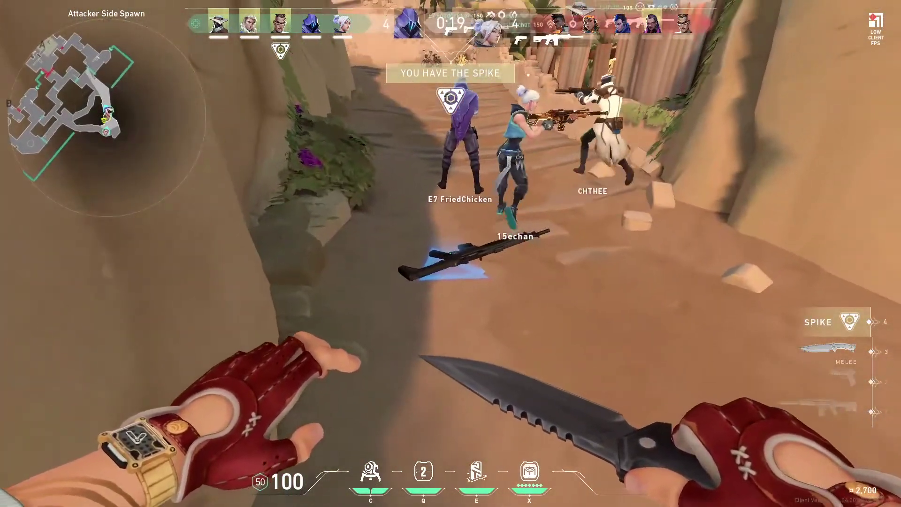
{"action": "key", "text": "w"}
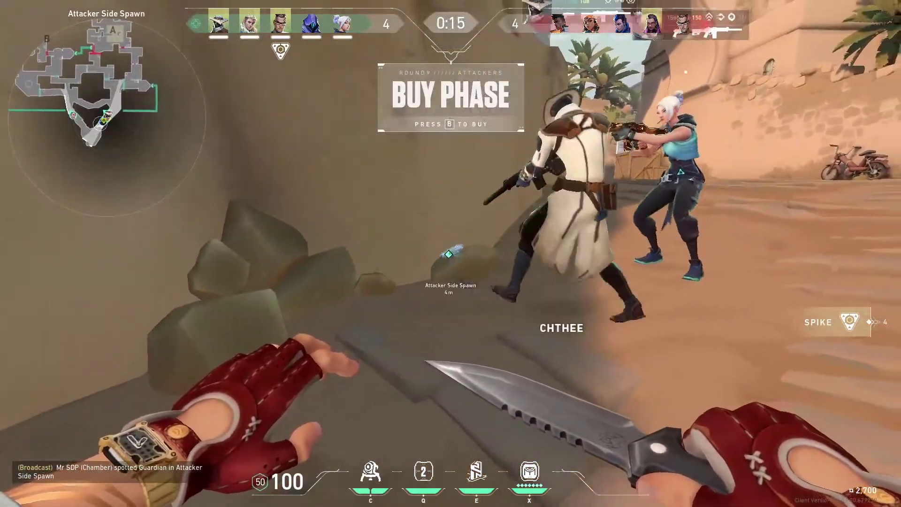
{"action": "key", "text": "1"}
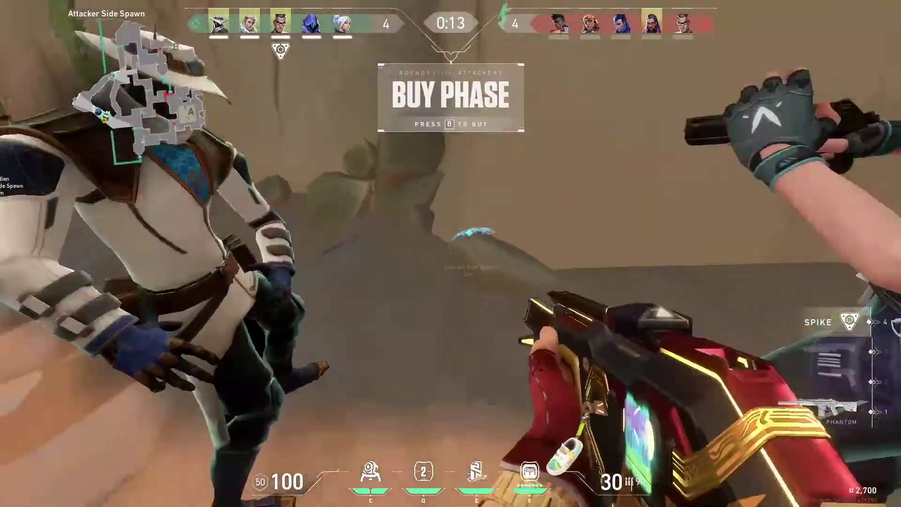
{"action": "key", "text": "3"}
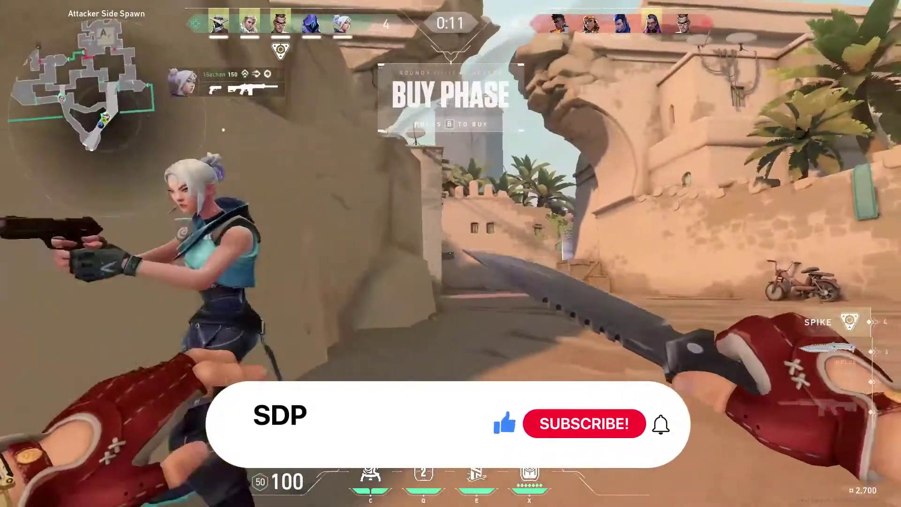
{"action": "key", "text": "w"}
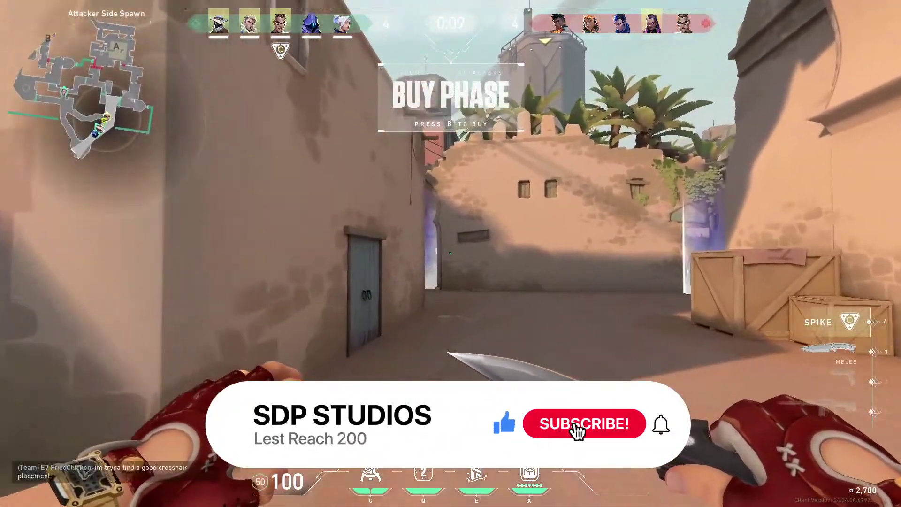
Highlight the support reply's sentences blaming player disconnections on ISP issues.
{"action": "key", "text": "y"}
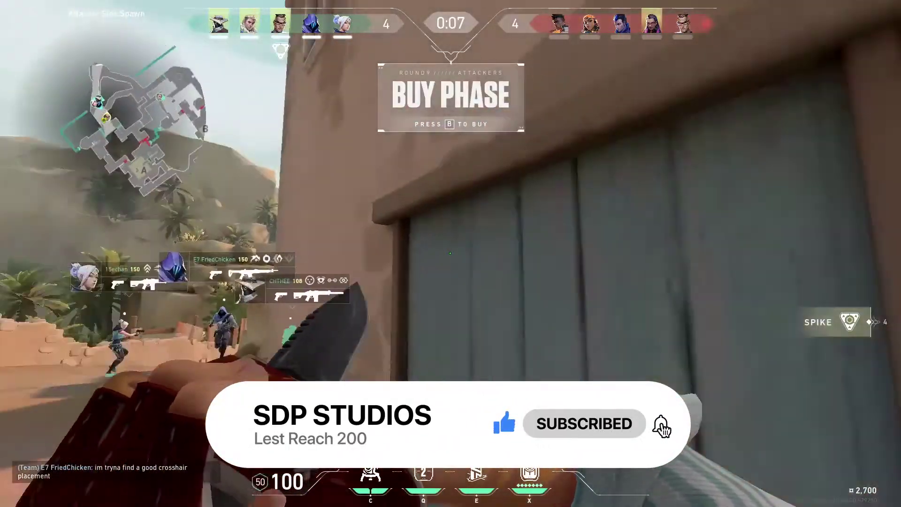
{"action": "key", "text": "w"}
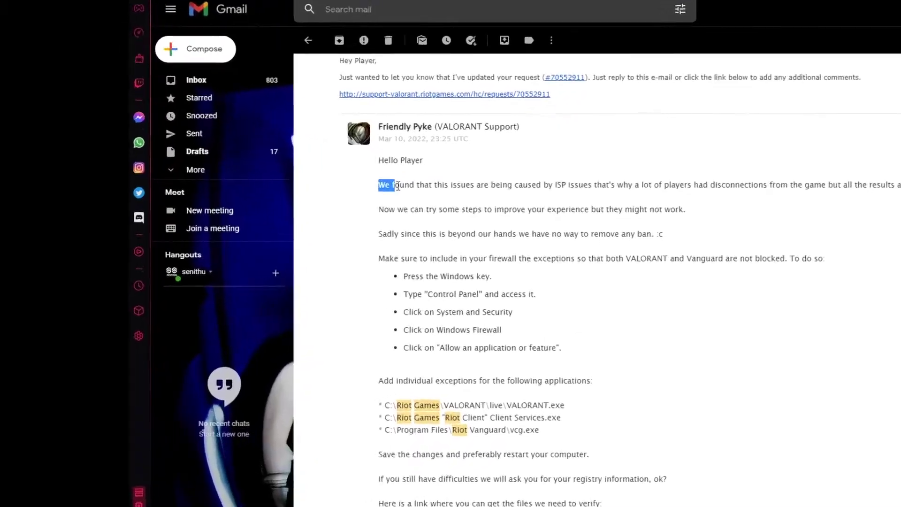
{"action": "left_click_drag", "start_coordinate": [397, 186], "coordinate": [512, 186]}
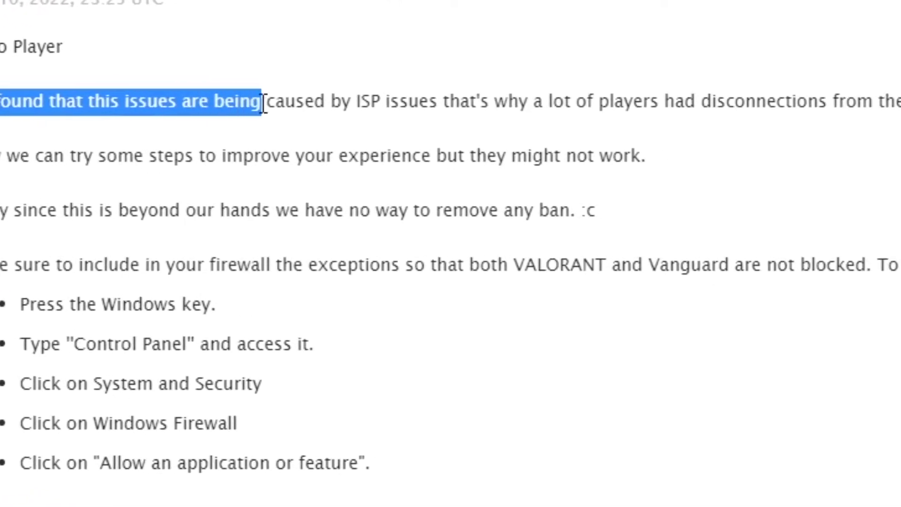
{"action": "left_click_drag", "start_coordinate": [264, 102], "coordinate": [446, 102]}
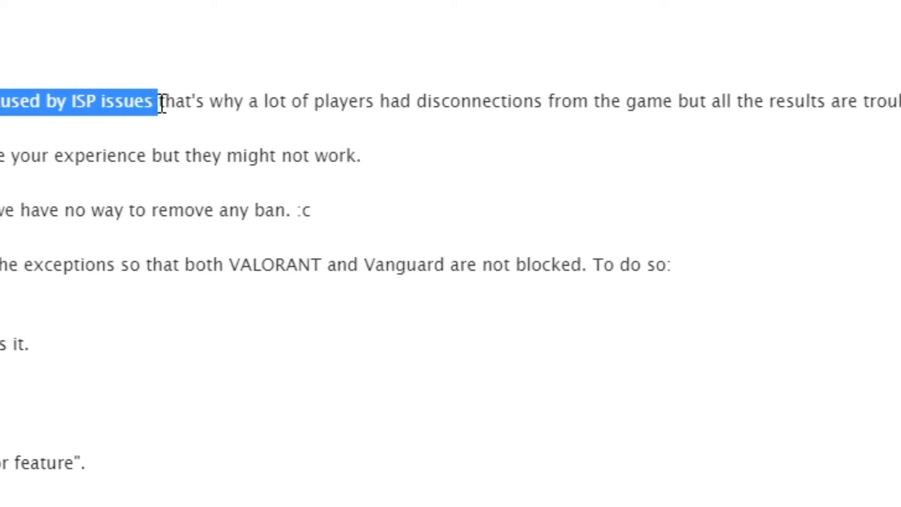
{"action": "left_click_drag", "start_coordinate": [161, 103], "coordinate": [358, 102]}
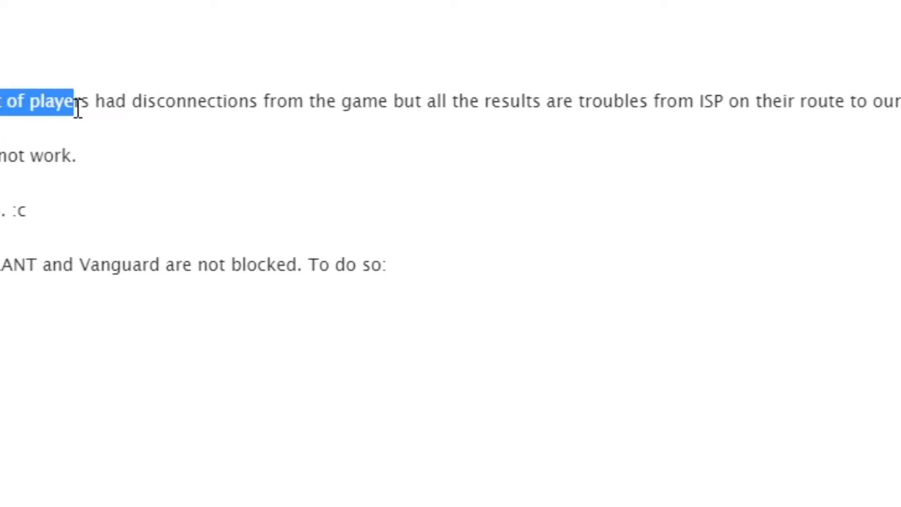
{"action": "left_click_drag", "start_coordinate": [77, 103], "coordinate": [170, 102]}
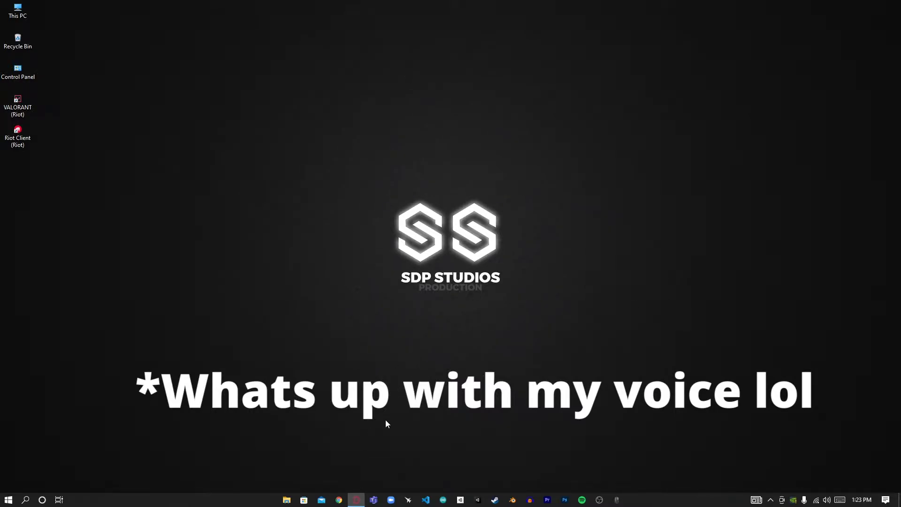
In Opera, search Google for 'riot login'.
{"action": "left_click", "coordinate": [356, 500]}
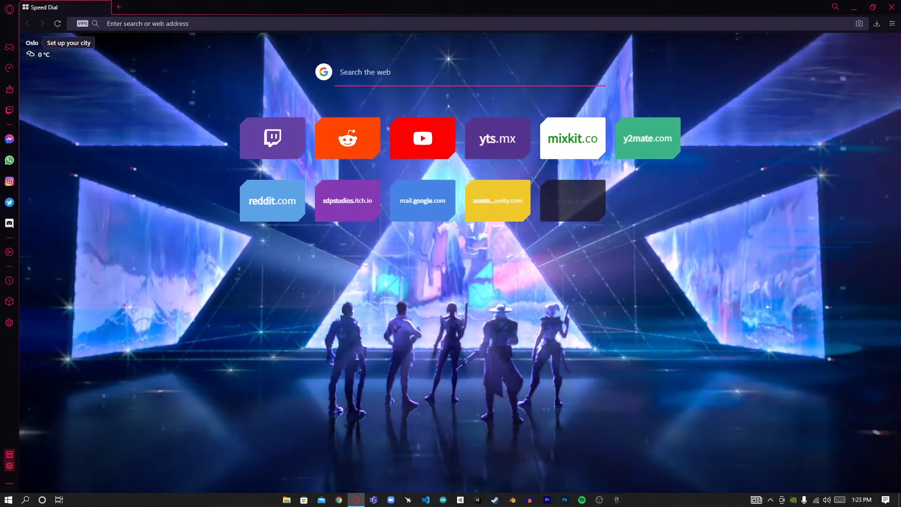
{"action": "left_click", "coordinate": [126, 24]}
{"action": "type", "text": "riot login"}
{"action": "key", "text": "Return"}
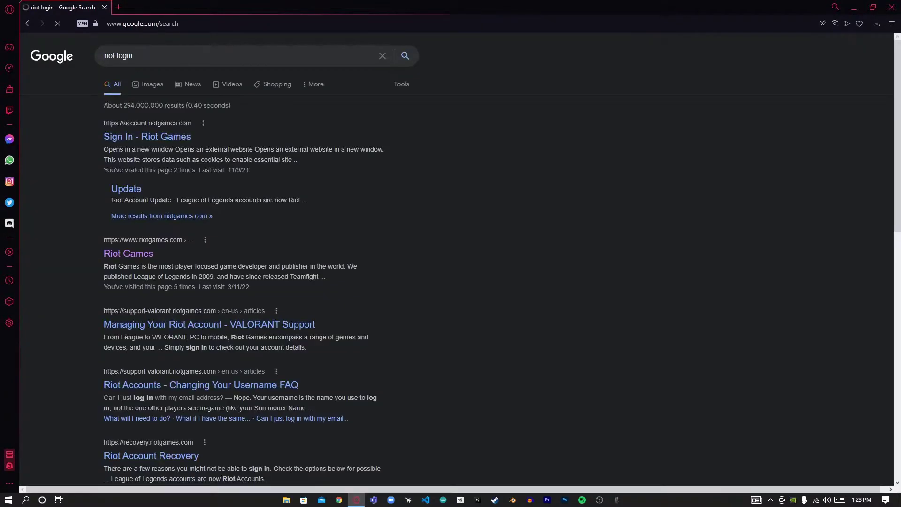
Open the Riot Games result, then launch the VALORANT site from Our Games in a new tab.
{"action": "left_click", "coordinate": [126, 255]}
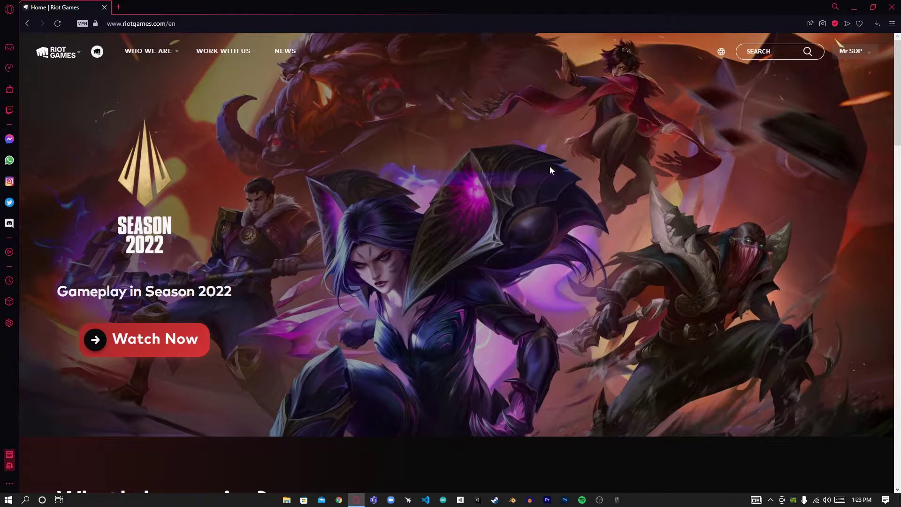
{"action": "left_click", "coordinate": [850, 50]}
{"action": "scroll", "coordinate": [520, 111], "scroll_direction": "down", "scroll_amount": 15}
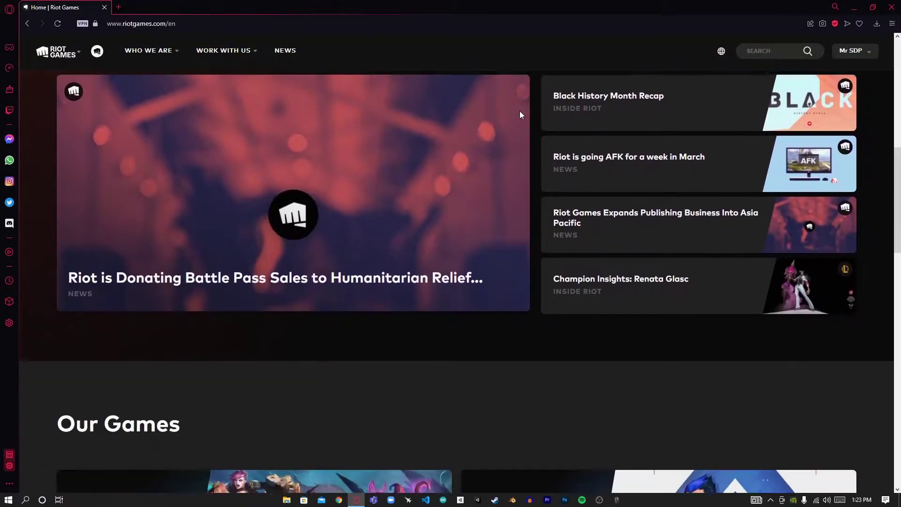
{"action": "scroll", "coordinate": [520, 115], "scroll_direction": "down", "scroll_amount": 3}
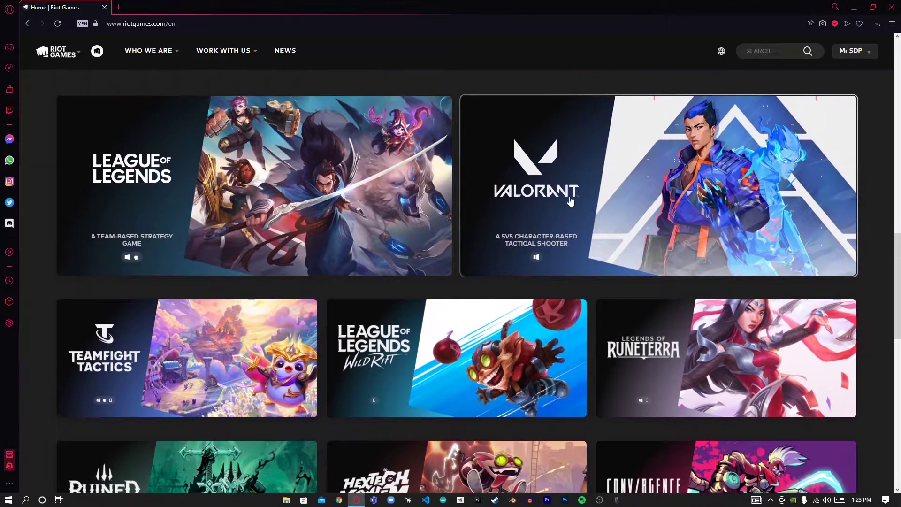
{"action": "left_click", "coordinate": [571, 196]}
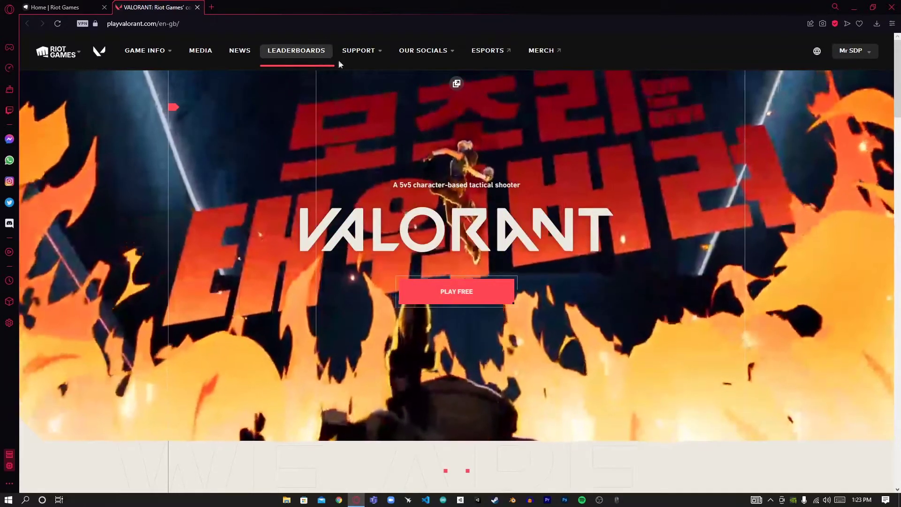
Go to VALORANT Support and open the Submit a Ticket form under 'Can't find what you're looking for?'.
{"action": "mouse_move", "coordinate": [374, 59]}
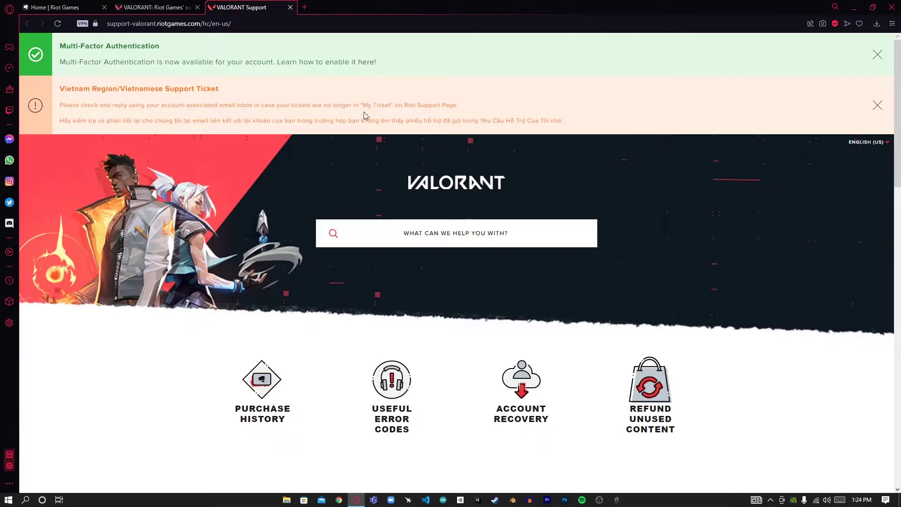
{"action": "scroll", "coordinate": [547, 171], "scroll_direction": "down", "scroll_amount": 8}
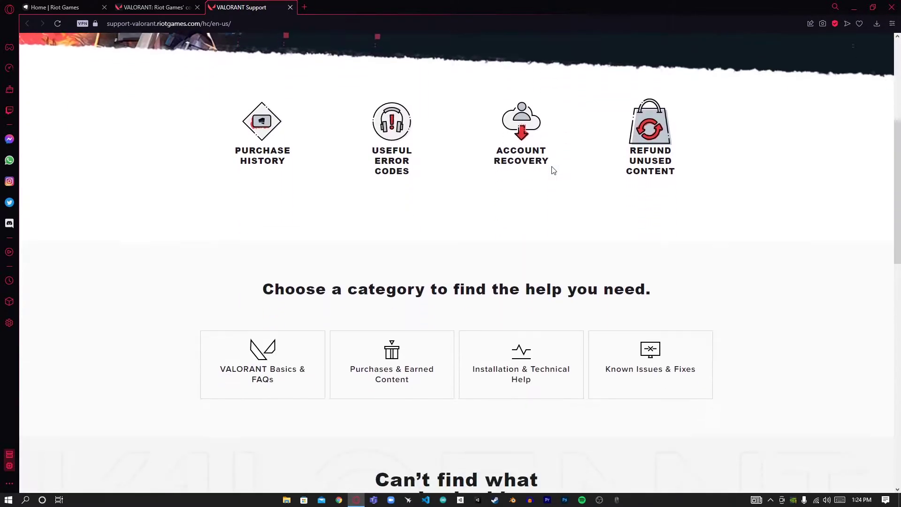
{"action": "scroll", "coordinate": [500, 161], "scroll_direction": "down", "scroll_amount": 5}
{"action": "scroll", "coordinate": [545, 171], "scroll_direction": "up", "scroll_amount": 2}
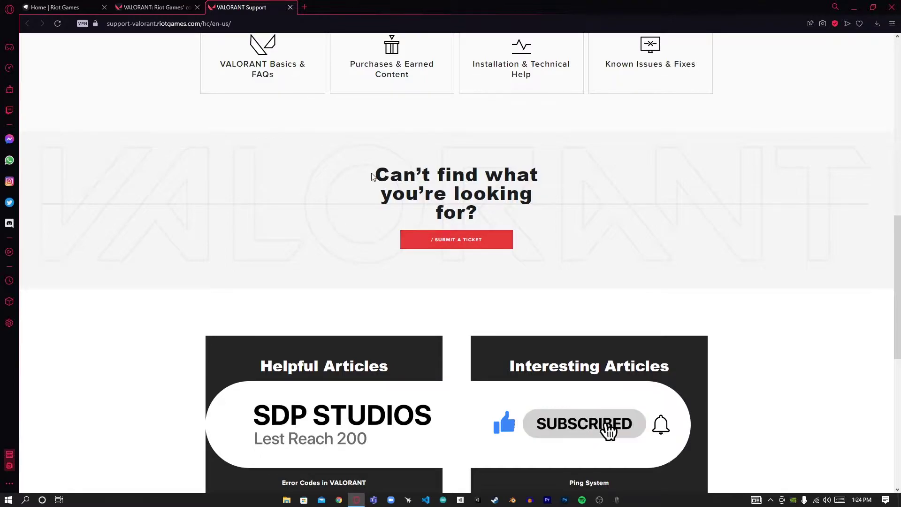
{"action": "left_click_drag", "start_coordinate": [376, 174], "coordinate": [553, 208]}
{"action": "left_click", "coordinate": [547, 225]}
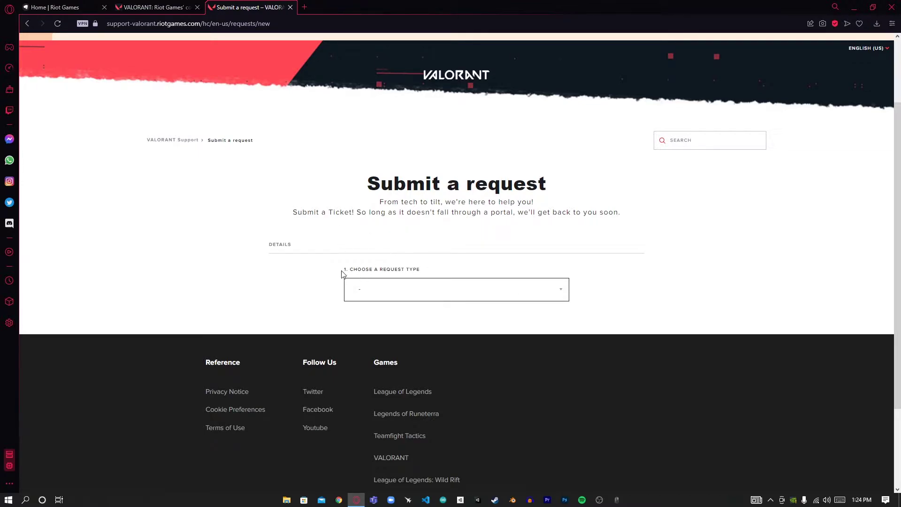
Choose 'Technical Issues: Install, patch, lag, or crashes' as the ticket's request type.
{"action": "left_click", "coordinate": [499, 291]}
{"action": "scroll", "coordinate": [553, 257], "scroll_direction": "down", "scroll_amount": 2}
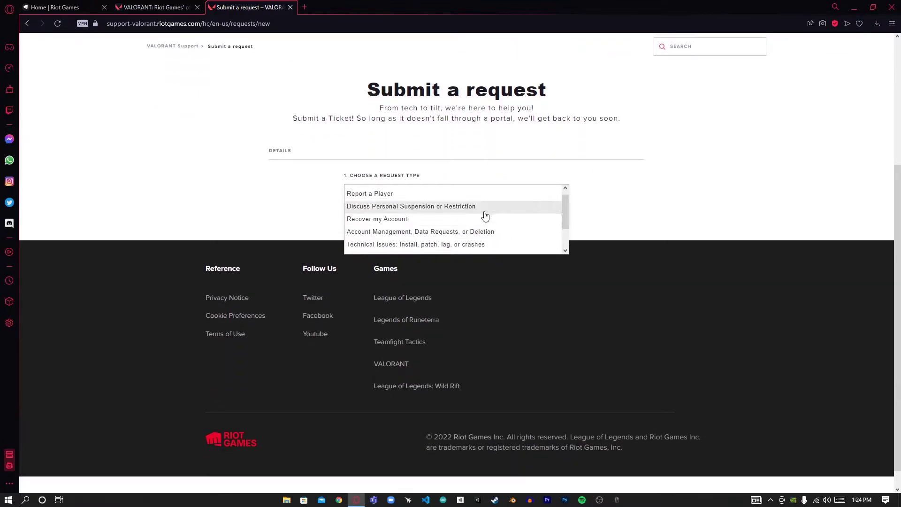
{"action": "scroll", "coordinate": [485, 216], "scroll_direction": "down", "scroll_amount": 2}
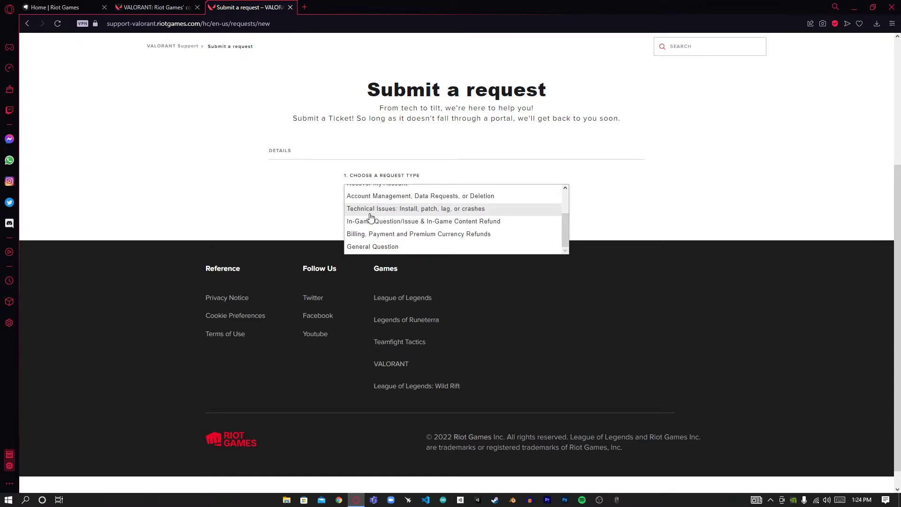
{"action": "left_click", "coordinate": [419, 214]}
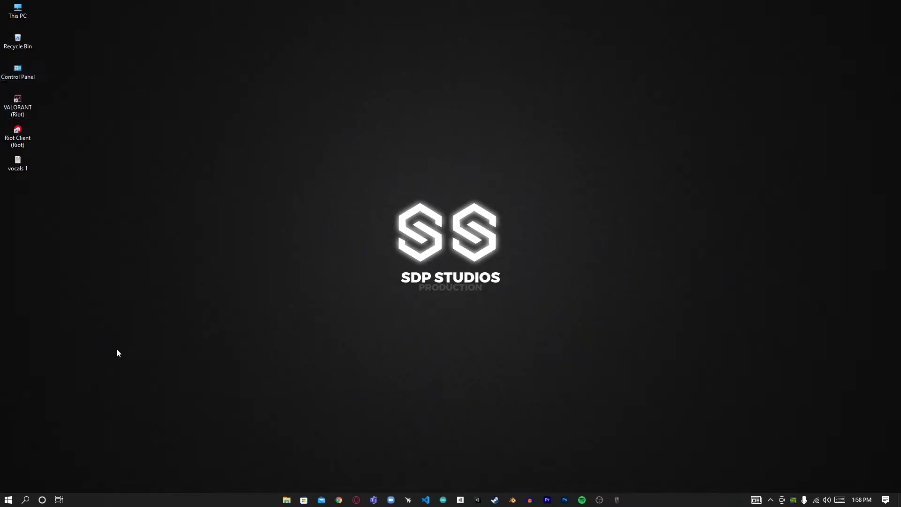
Search 'control' and open Control Panel, centred on screen.
{"action": "left_click", "coordinate": [26, 499]}
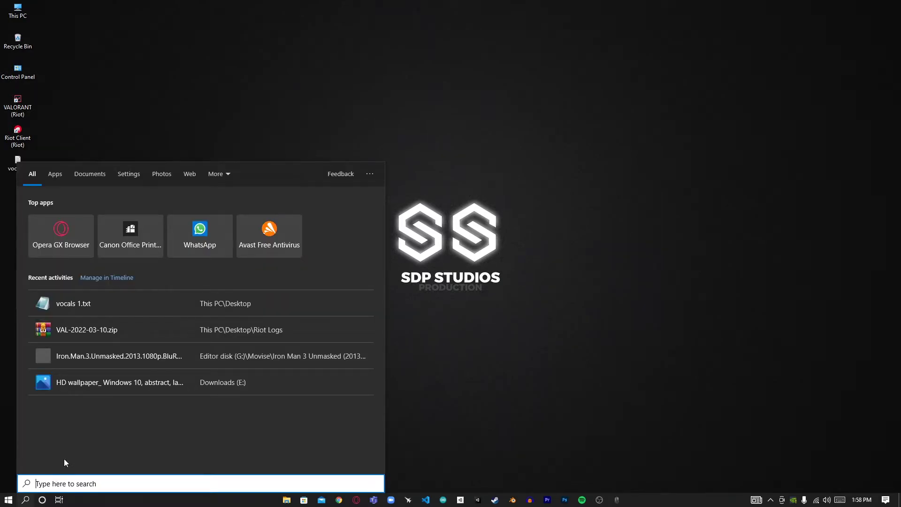
{"action": "type", "text": "control"}
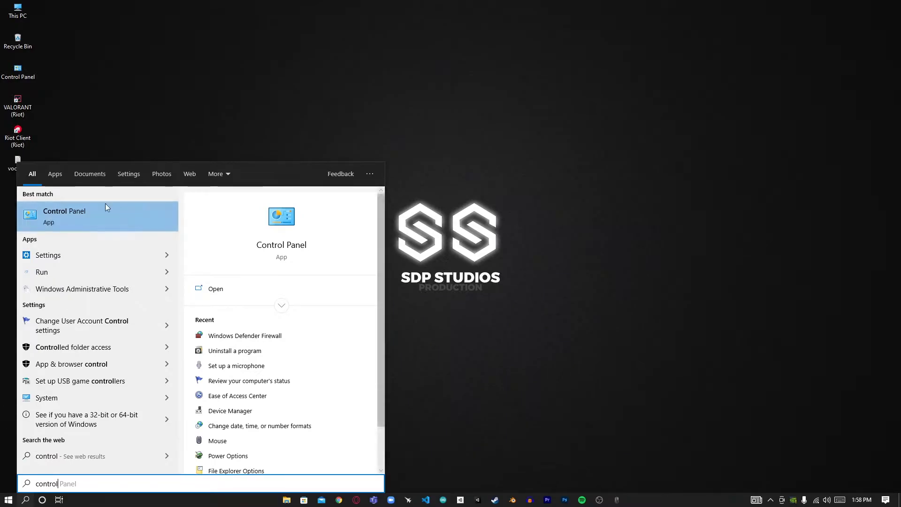
{"action": "left_click", "coordinate": [75, 219]}
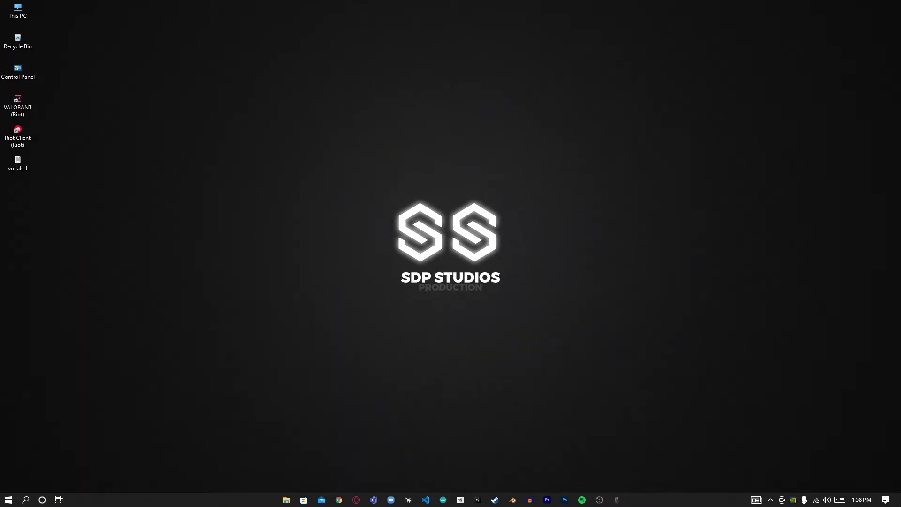
{"action": "left_click_drag", "start_coordinate": [847, 92], "coordinate": [334, 76]}
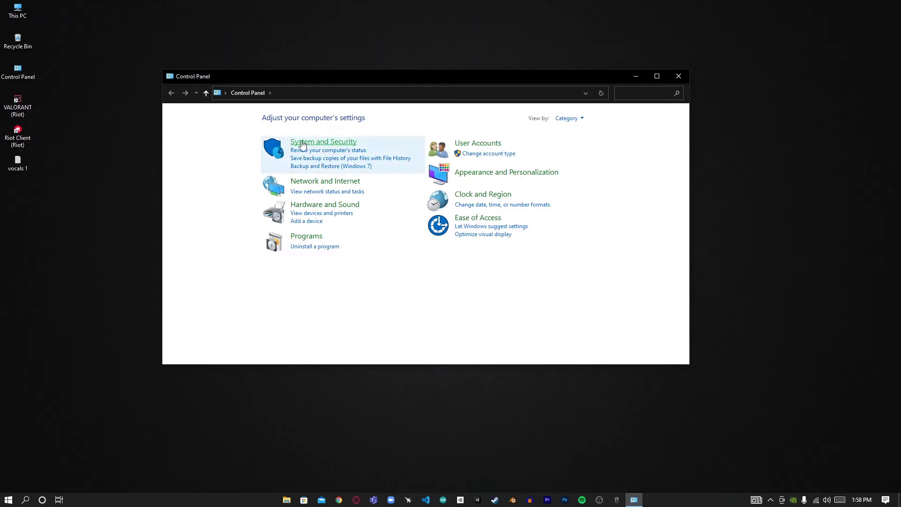
Go through System and Security and Windows Defender Firewall to the Allowed apps page.
{"action": "left_click", "coordinate": [339, 147]}
{"action": "left_click_drag", "start_coordinate": [330, 78], "coordinate": [337, 52]}
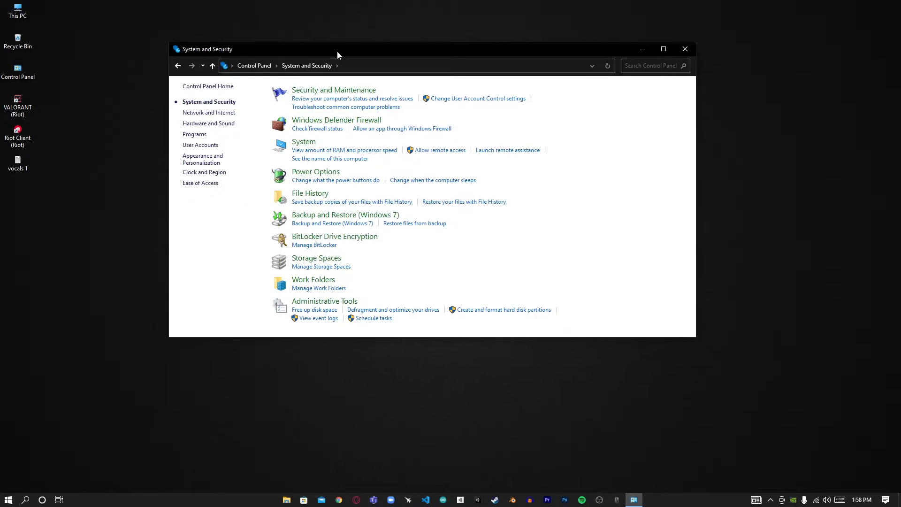
{"action": "left_click", "coordinate": [337, 123]}
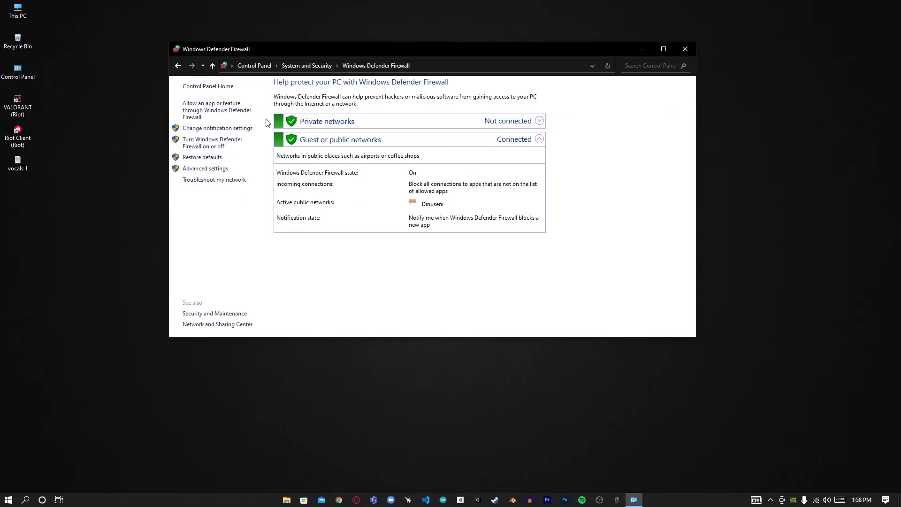
{"action": "left_click_drag", "start_coordinate": [313, 54], "coordinate": [291, 82]}
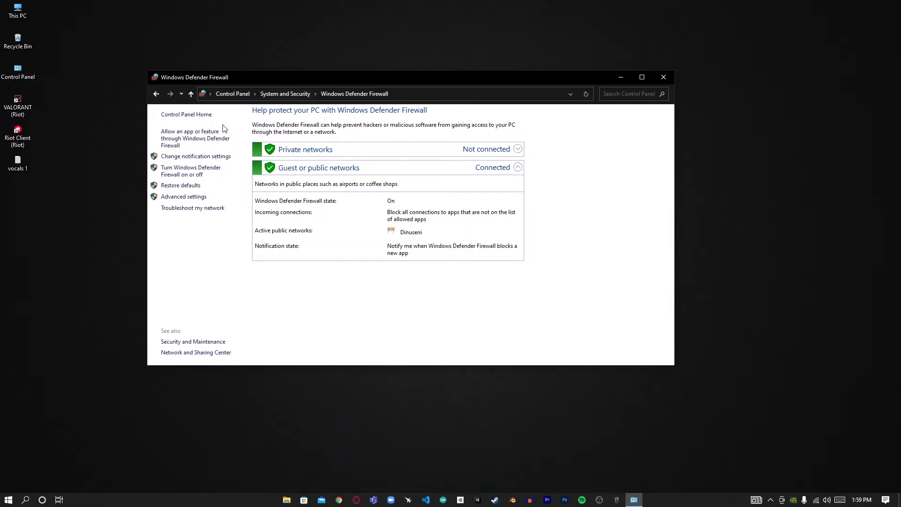
{"action": "left_click", "coordinate": [171, 144]}
{"action": "left_click", "coordinate": [192, 143]}
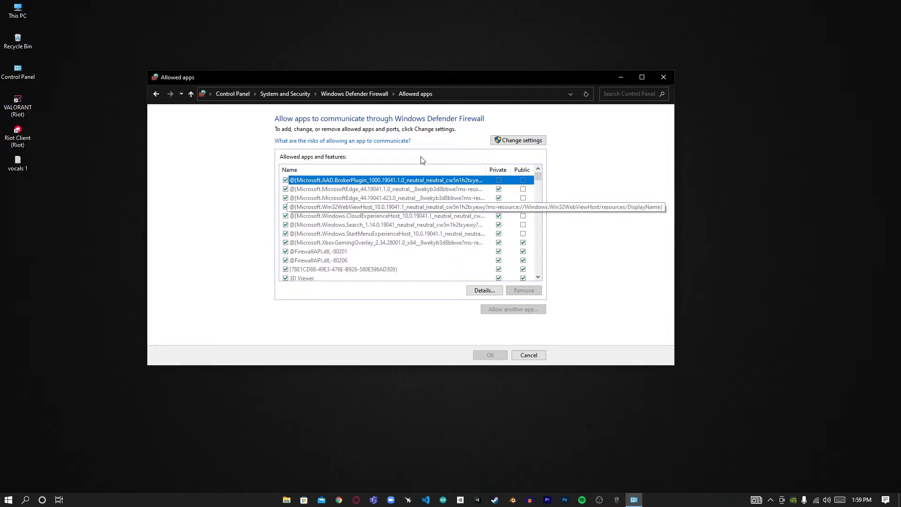
Enable Change settings on the allowed-apps list and open the Add an app dialog.
{"action": "left_click_drag", "start_coordinate": [435, 83], "coordinate": [450, 99]}
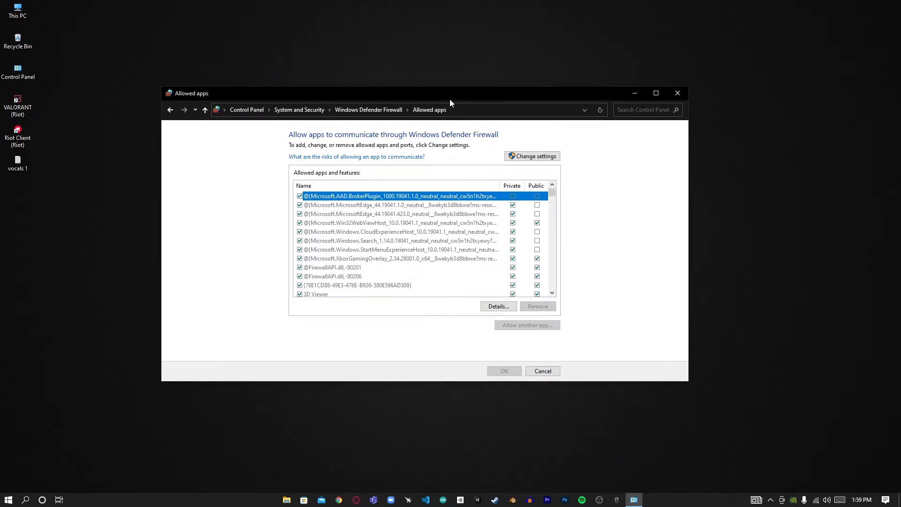
{"action": "left_click", "coordinate": [530, 159]}
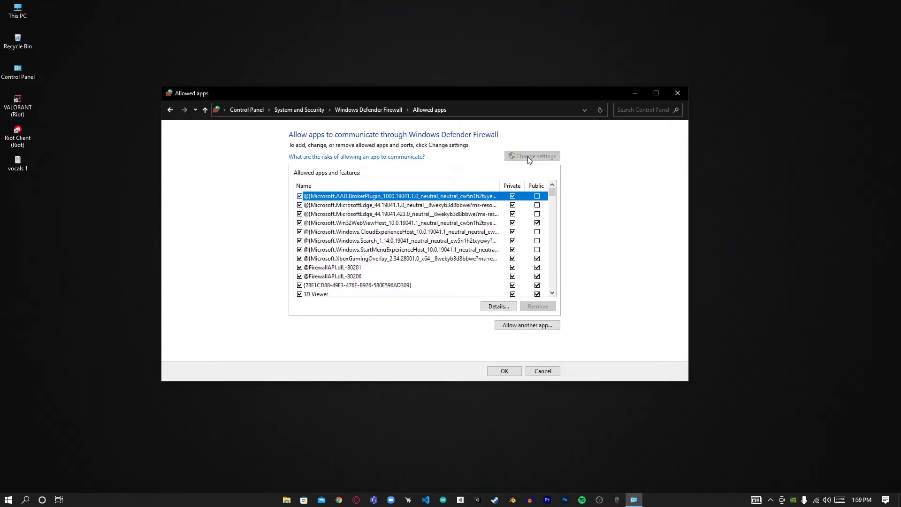
{"action": "left_click", "coordinate": [526, 329]}
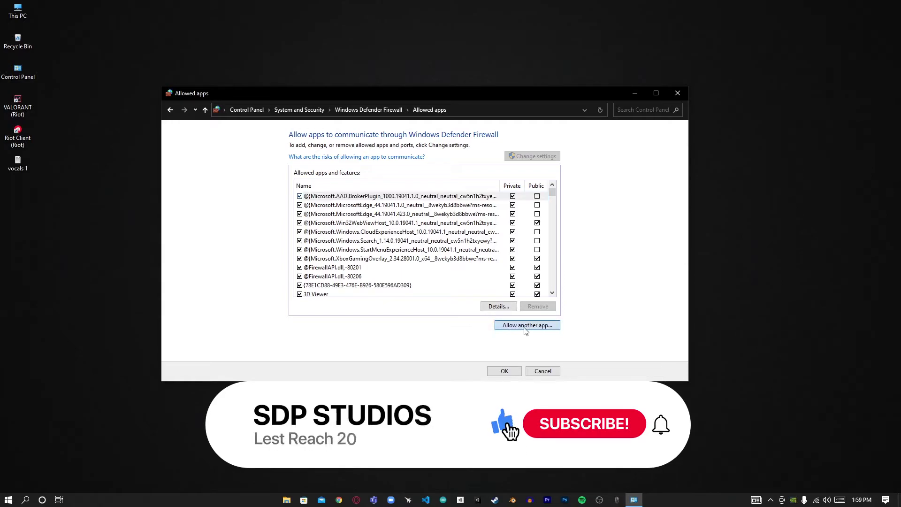
{"action": "left_click_drag", "start_coordinate": [432, 142], "coordinate": [408, 145]}
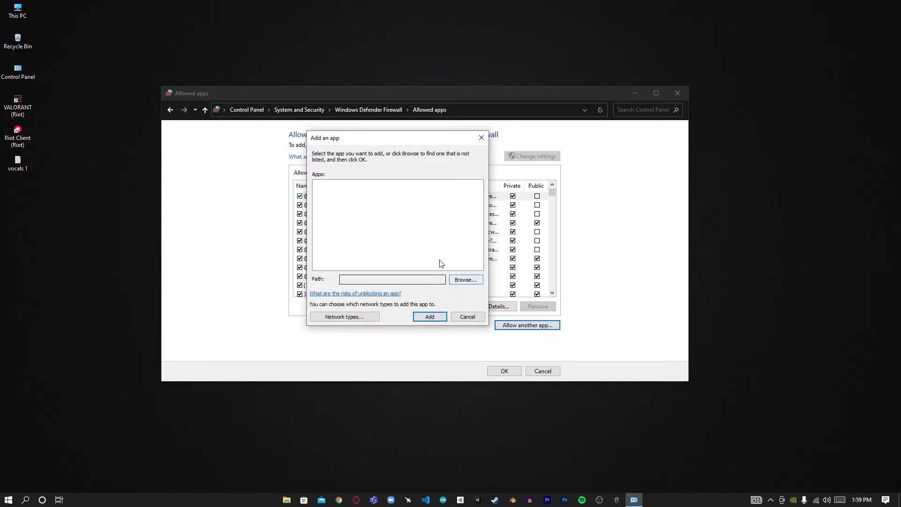
Browse to and select vgc.exe in C:\Program Files\Riot Vanguard.
{"action": "left_click", "coordinate": [459, 280]}
{"action": "left_click_drag", "start_coordinate": [432, 151], "coordinate": [317, 120]}
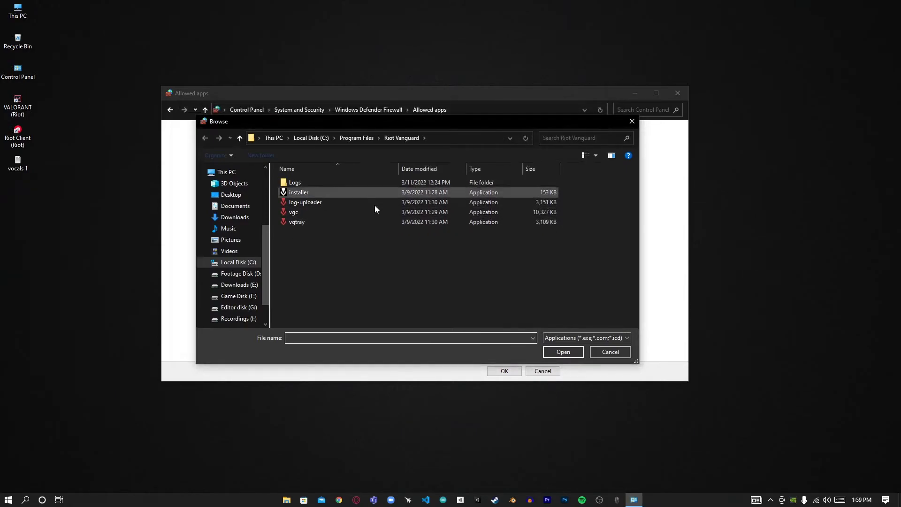
{"action": "left_click_drag", "start_coordinate": [382, 123], "coordinate": [393, 97]}
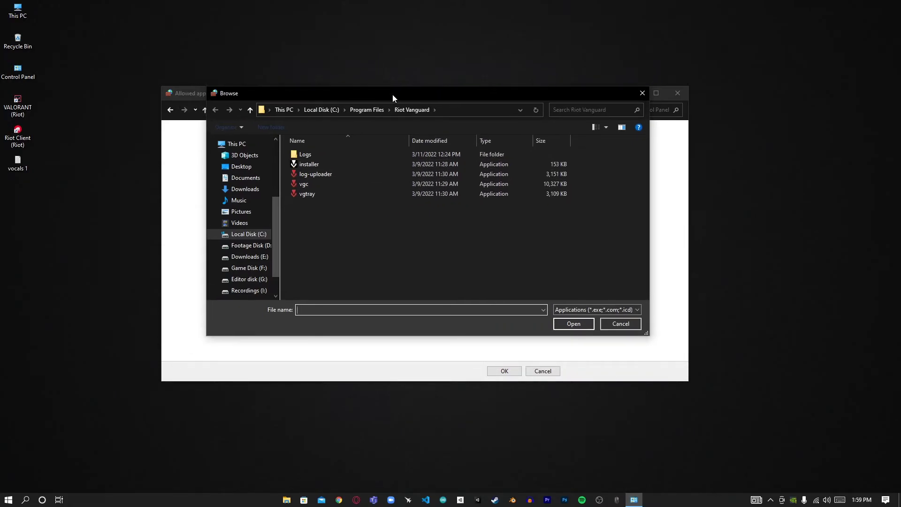
{"action": "left_click", "coordinate": [329, 187]}
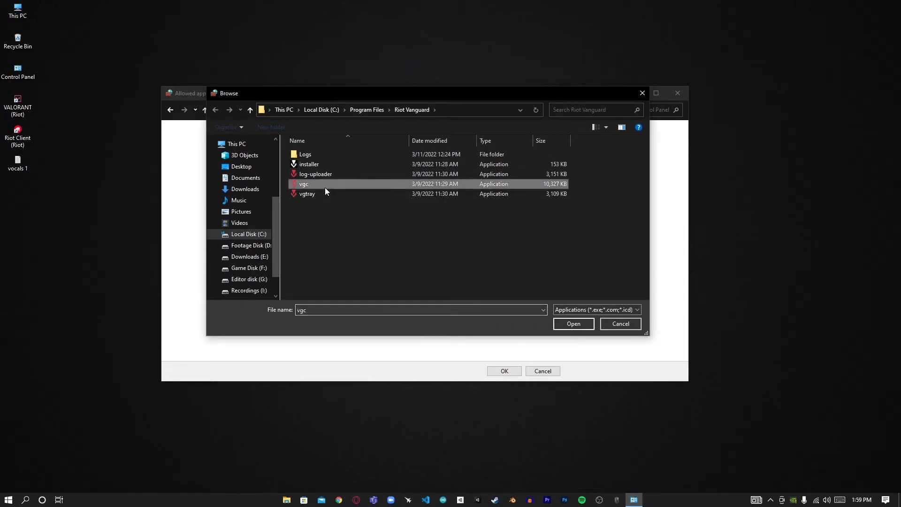
{"action": "left_click", "coordinate": [567, 324]}
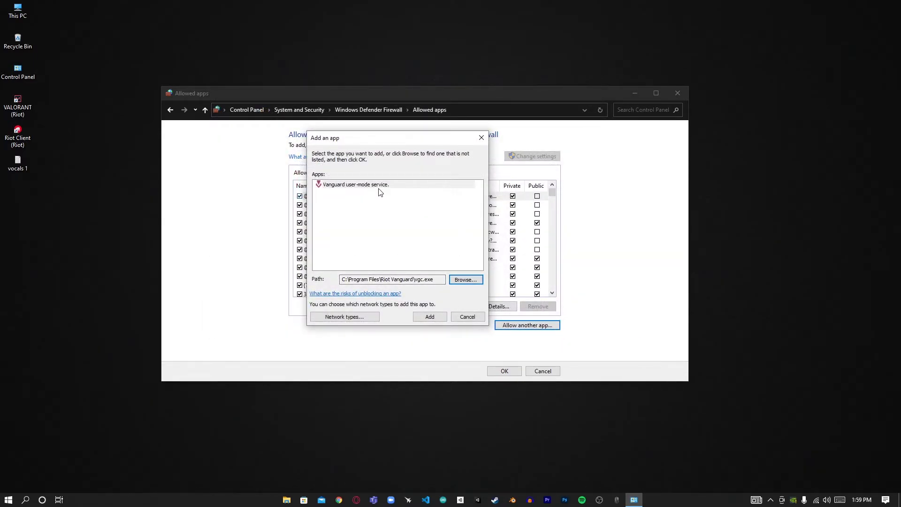
Try adding Vanguard user-mode service, dismiss the 'already in exceptions' warning, cancel, and confirm with OK.
{"action": "left_click", "coordinate": [430, 317]}
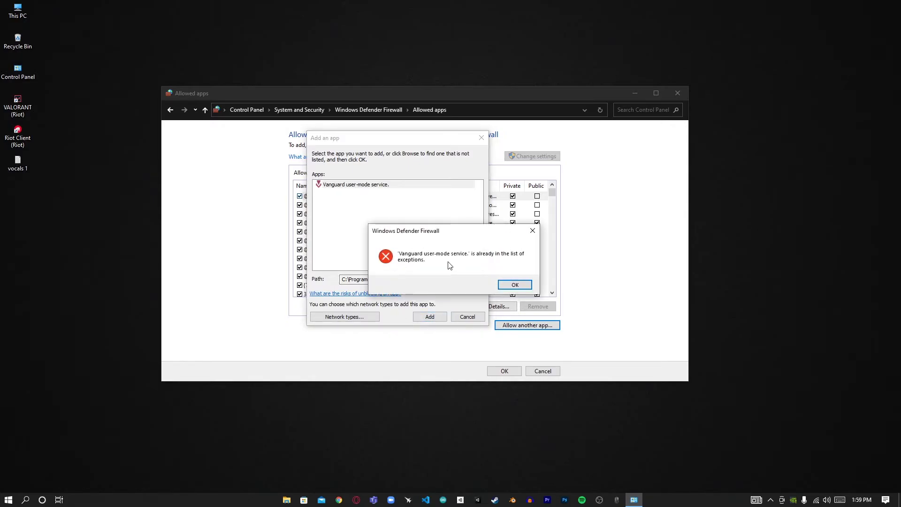
{"action": "left_click_drag", "start_coordinate": [429, 230], "coordinate": [394, 208]}
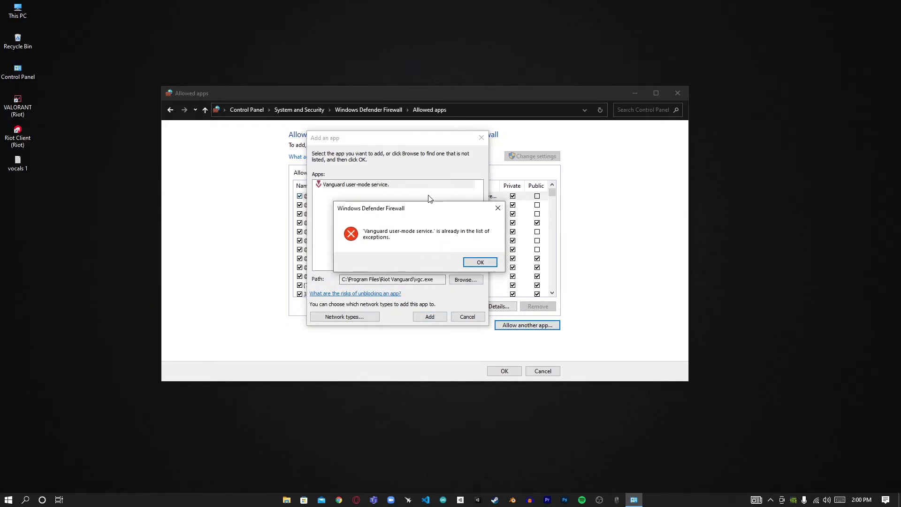
{"action": "left_click", "coordinate": [498, 209]}
{"action": "left_click", "coordinate": [467, 317]}
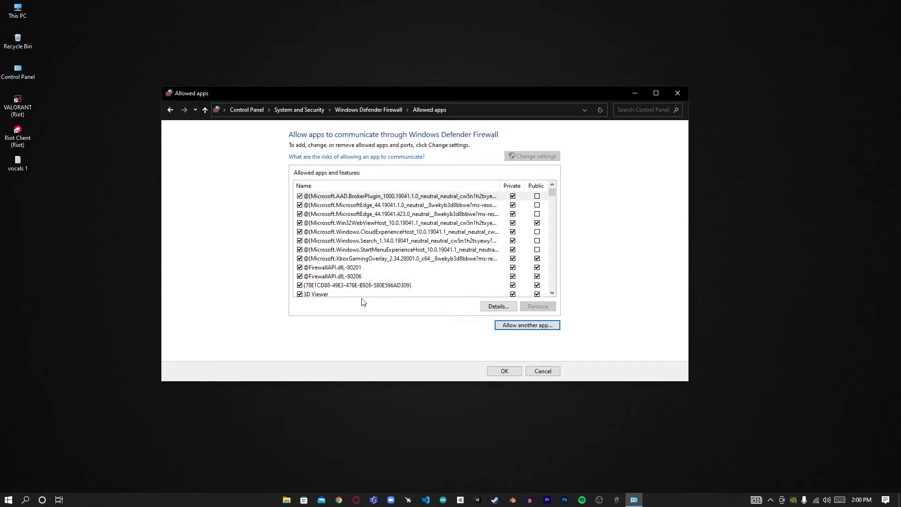
{"action": "left_click", "coordinate": [506, 325]}
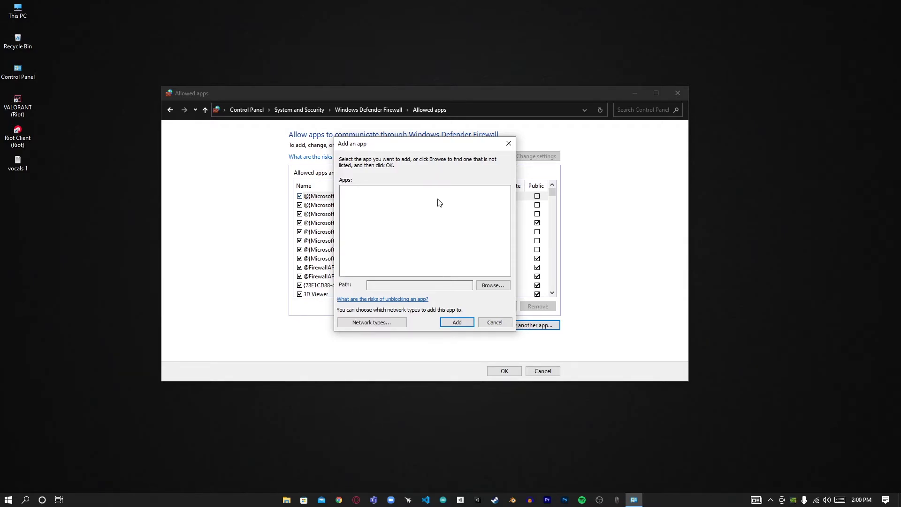
{"action": "left_click", "coordinate": [493, 323]}
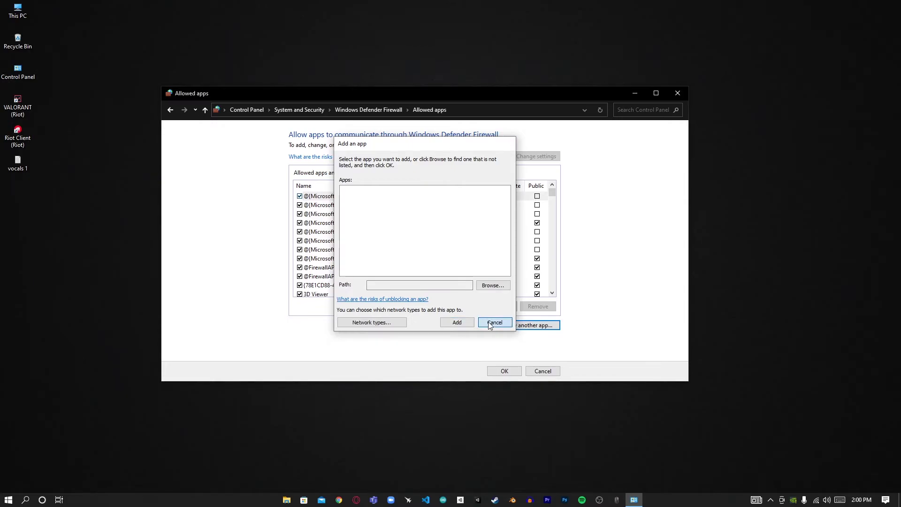
{"action": "left_click", "coordinate": [507, 375]}
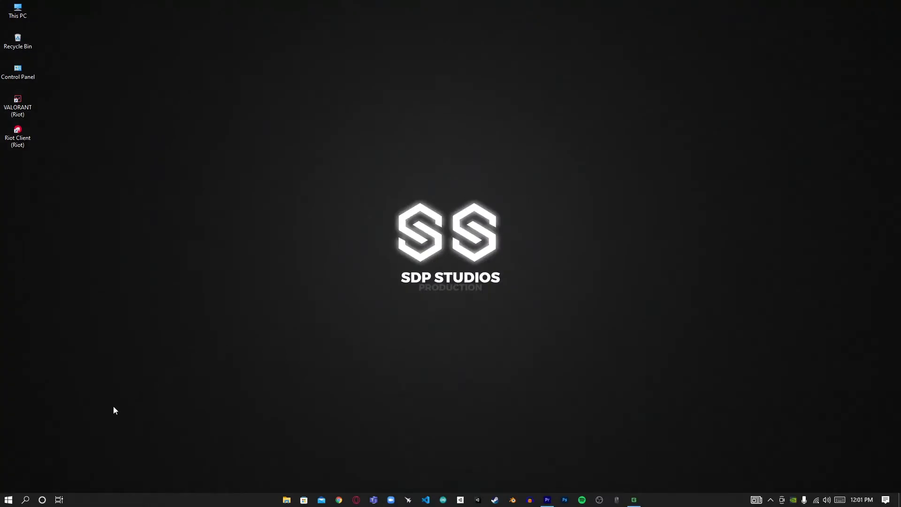
Switch 'Let apps run in the background' Off on the Background apps page and close Settings.
{"action": "left_click", "coordinate": [23, 500]}
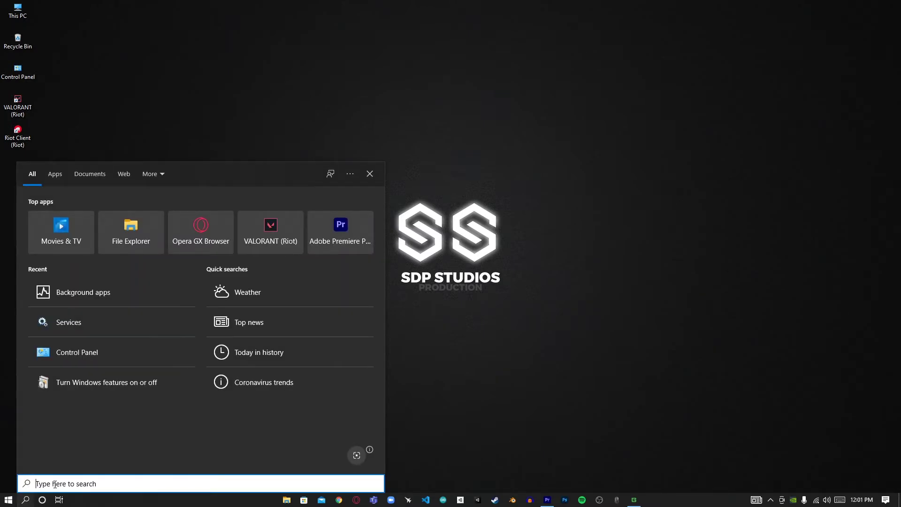
{"action": "type", "text": "Ba"}
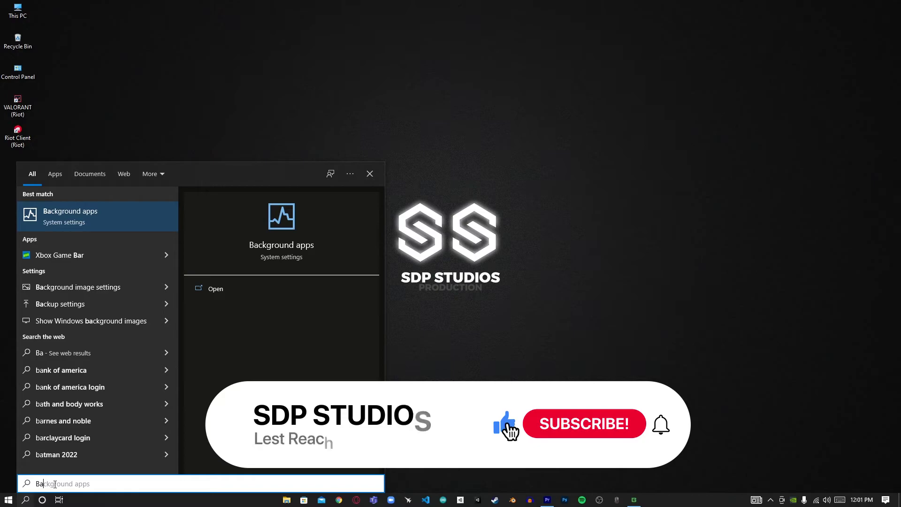
{"action": "type", "text": "ckground"}
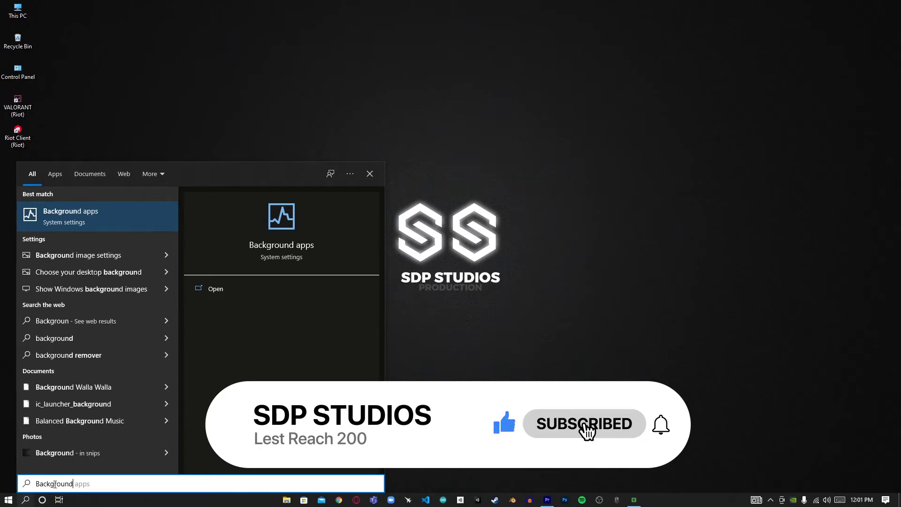
{"action": "type", "text": " app"}
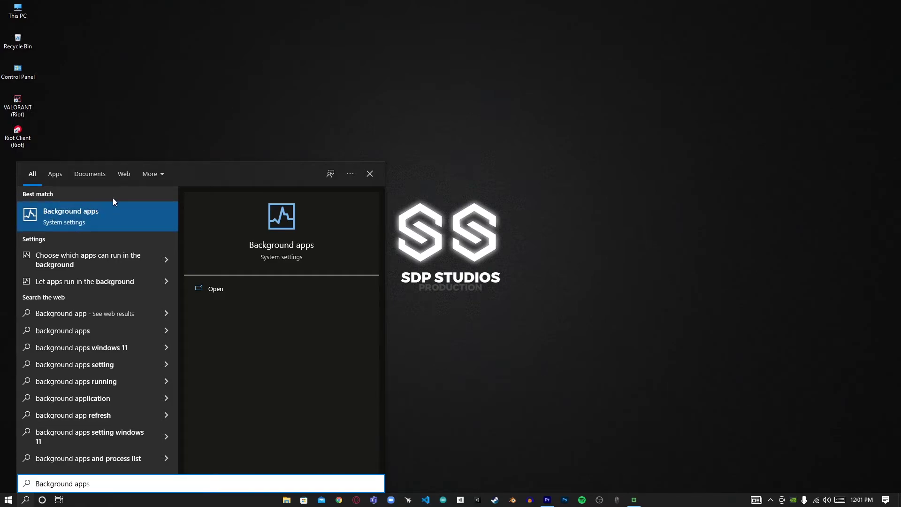
{"action": "left_click", "coordinate": [111, 221]}
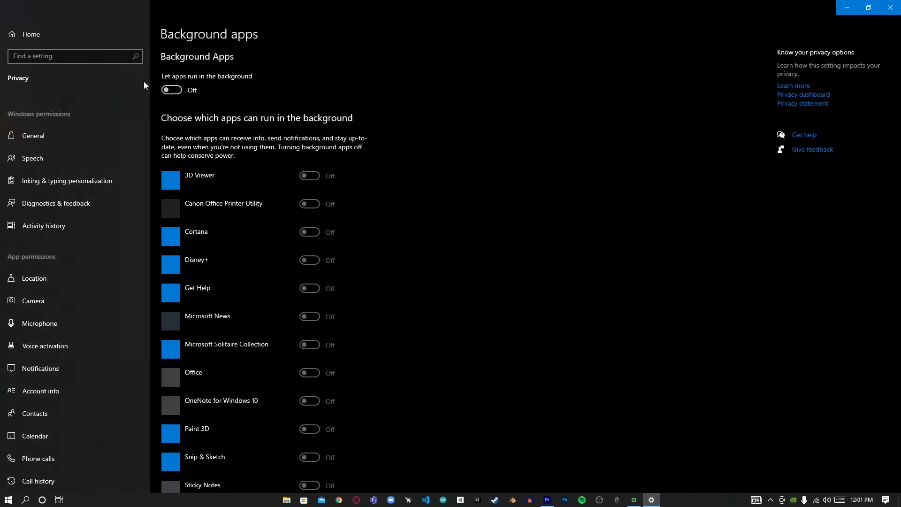
{"action": "left_click", "coordinate": [181, 96]}
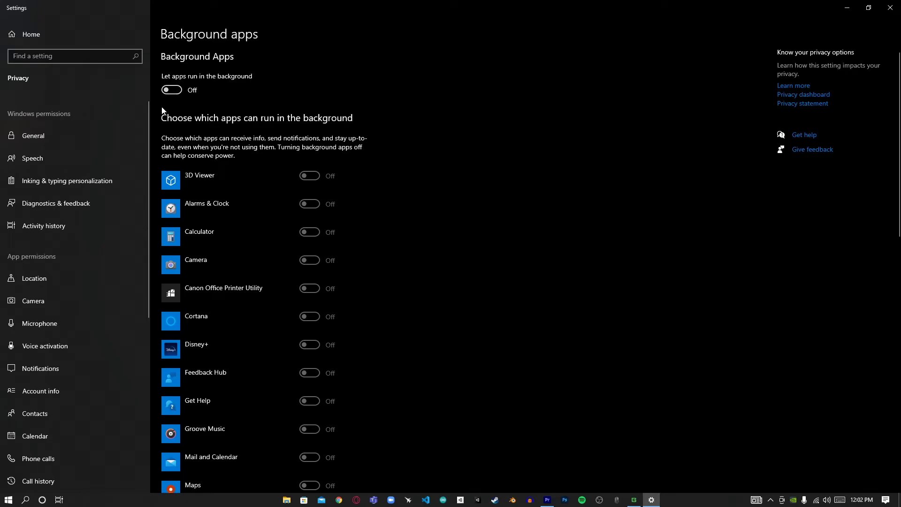
{"action": "scroll", "coordinate": [526, 124], "scroll_direction": "down", "scroll_amount": 5}
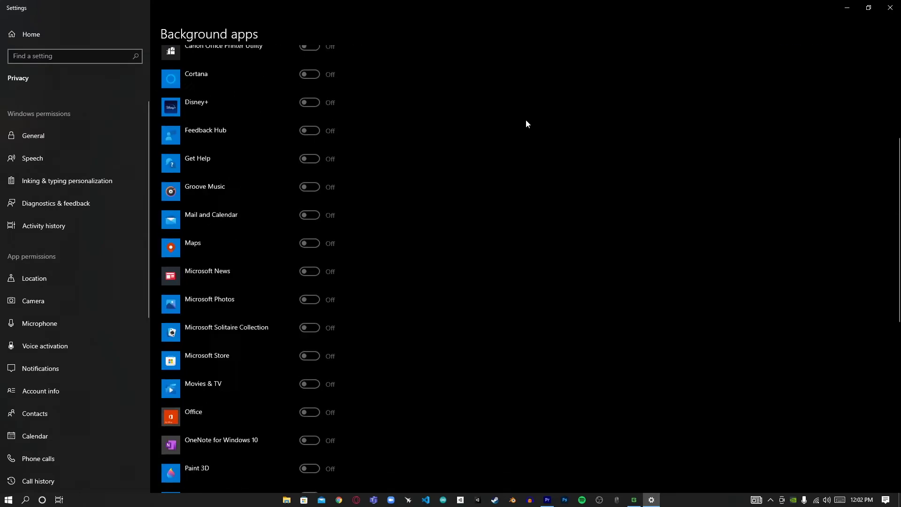
{"action": "scroll", "coordinate": [524, 124], "scroll_direction": "up", "scroll_amount": 5}
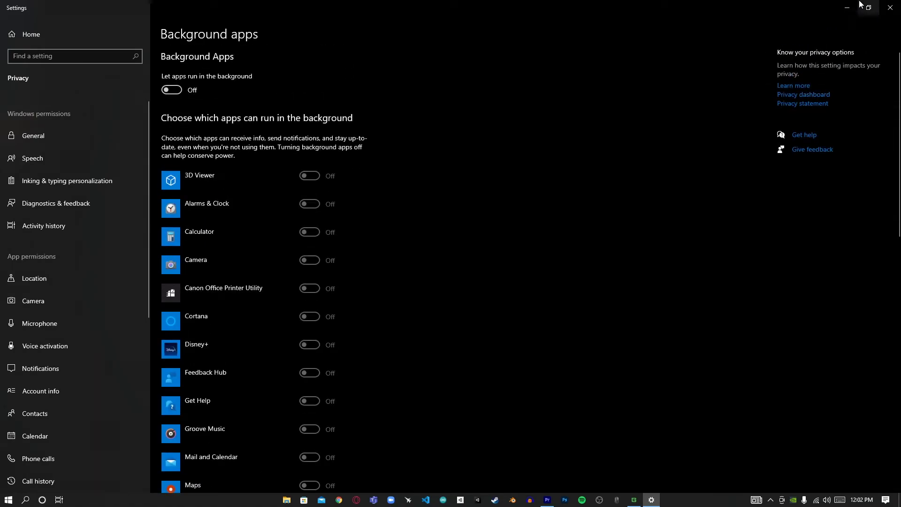
{"action": "left_click", "coordinate": [890, 8]}
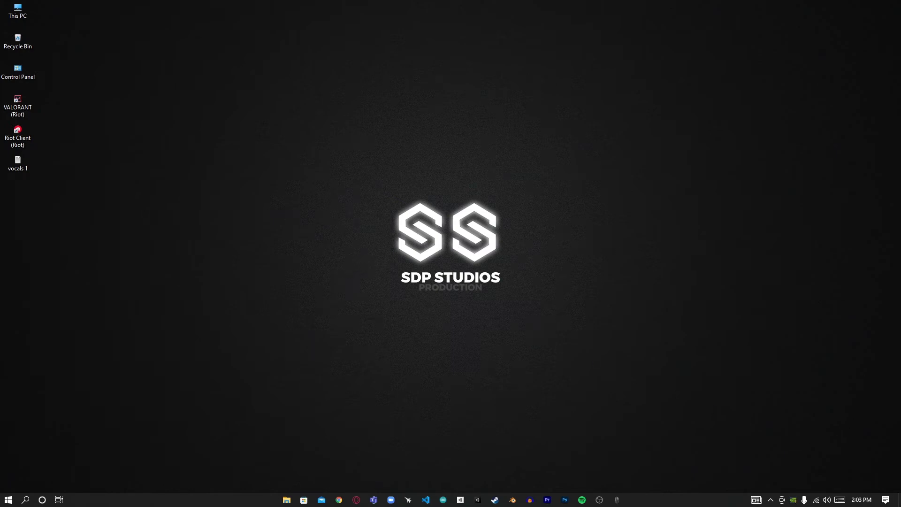
Arrange the Riot Repair Tool and Riot Logs icons together in the desktop icon column.
{"action": "left_click_drag", "start_coordinate": [789, 301], "coordinate": [75, 261]}
{"action": "left_click_drag", "start_coordinate": [64, 275], "coordinate": [27, 251]}
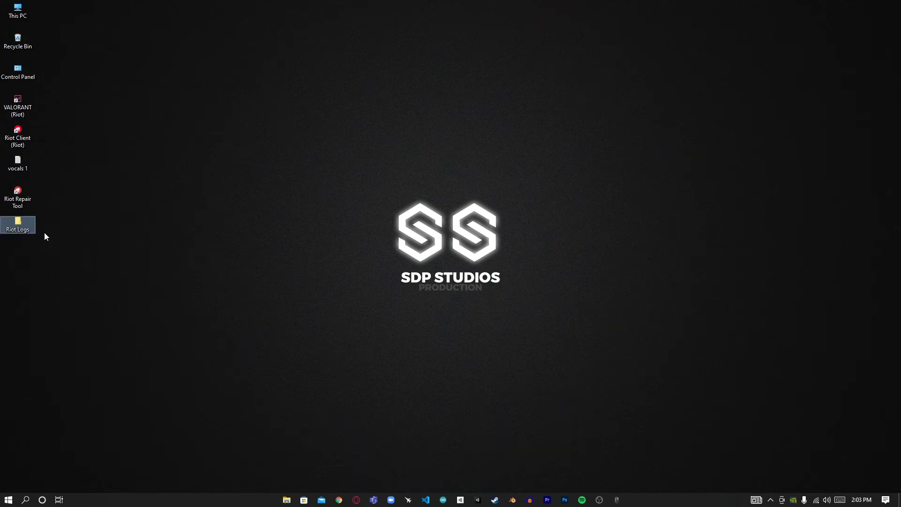
{"action": "left_click", "coordinate": [38, 233]}
Open the Riot Logs folder and select both ZIPs, SystemLogs-2022-03-10 and VAL-2022-03-10.
{"action": "double_click", "coordinate": [31, 226]}
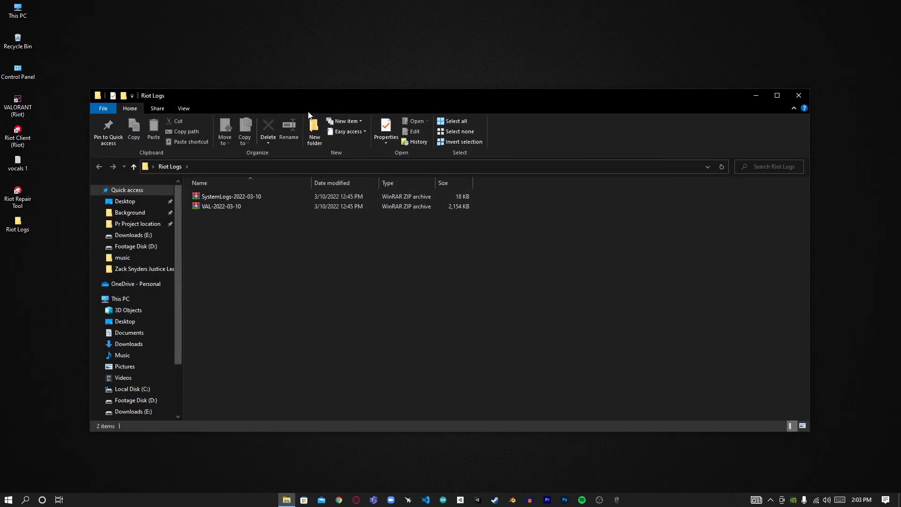
{"action": "left_click_drag", "start_coordinate": [309, 107], "coordinate": [315, 57]}
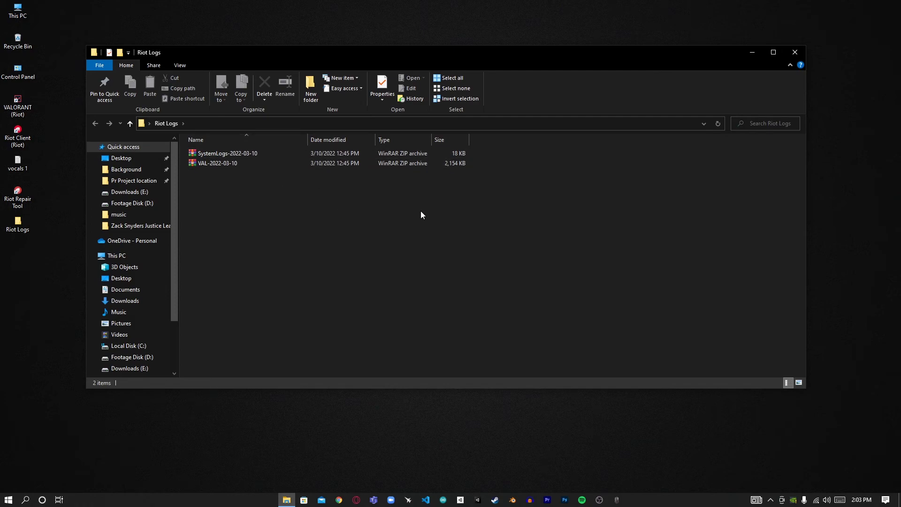
{"action": "left_click_drag", "start_coordinate": [357, 214], "coordinate": [227, 155]}
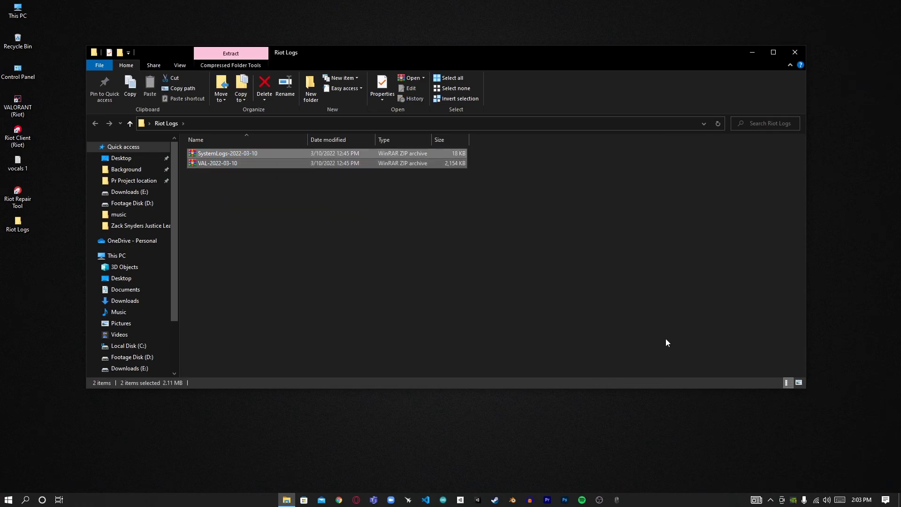